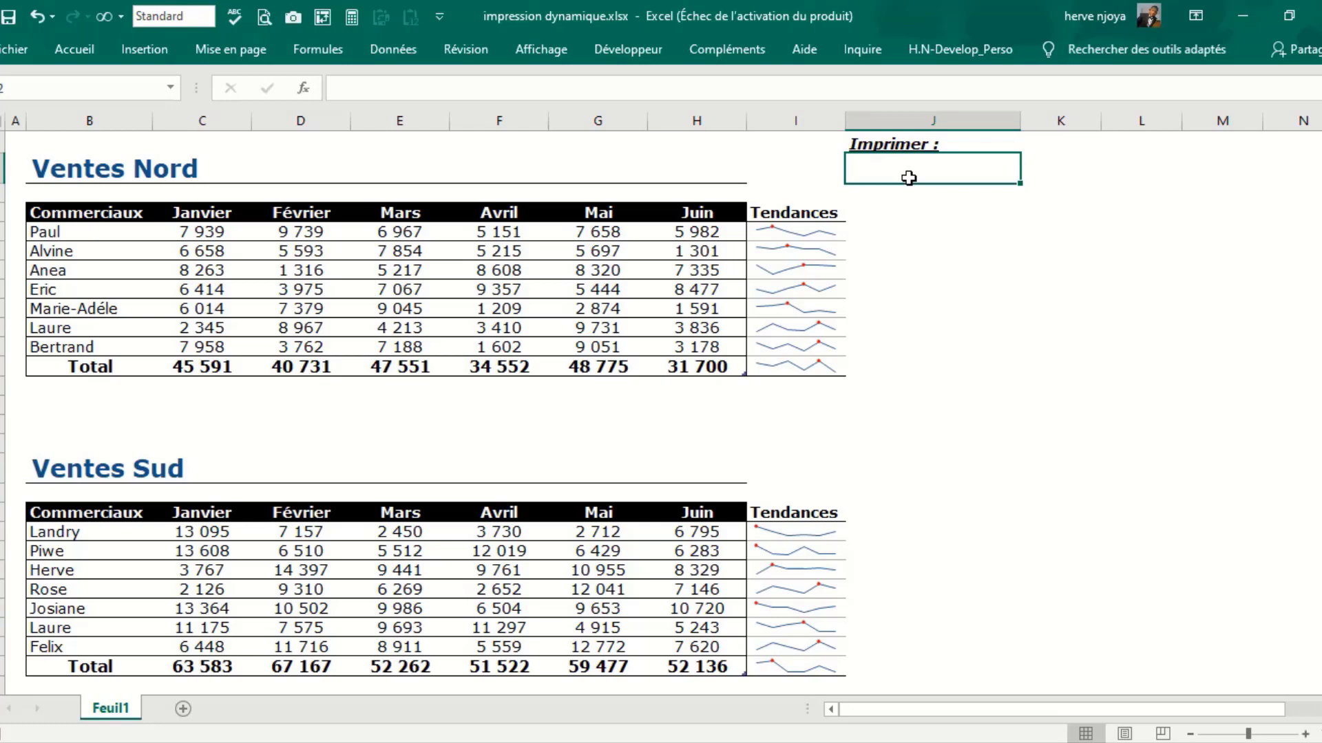
Step: Name the Ventes Nord block B2:I12 "Nord" and the Ventes Sud block B17:I27 "Sud"
click(48, 161)
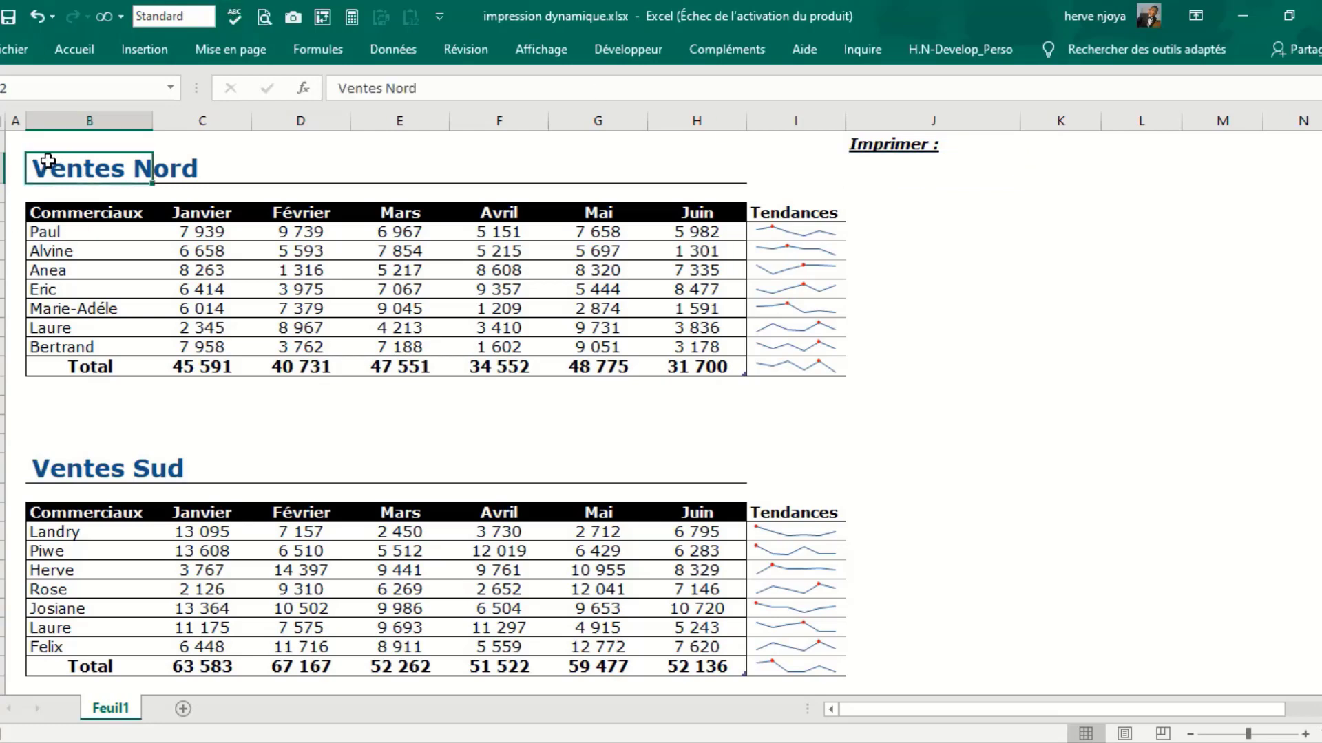
drag(48, 161, 790, 366)
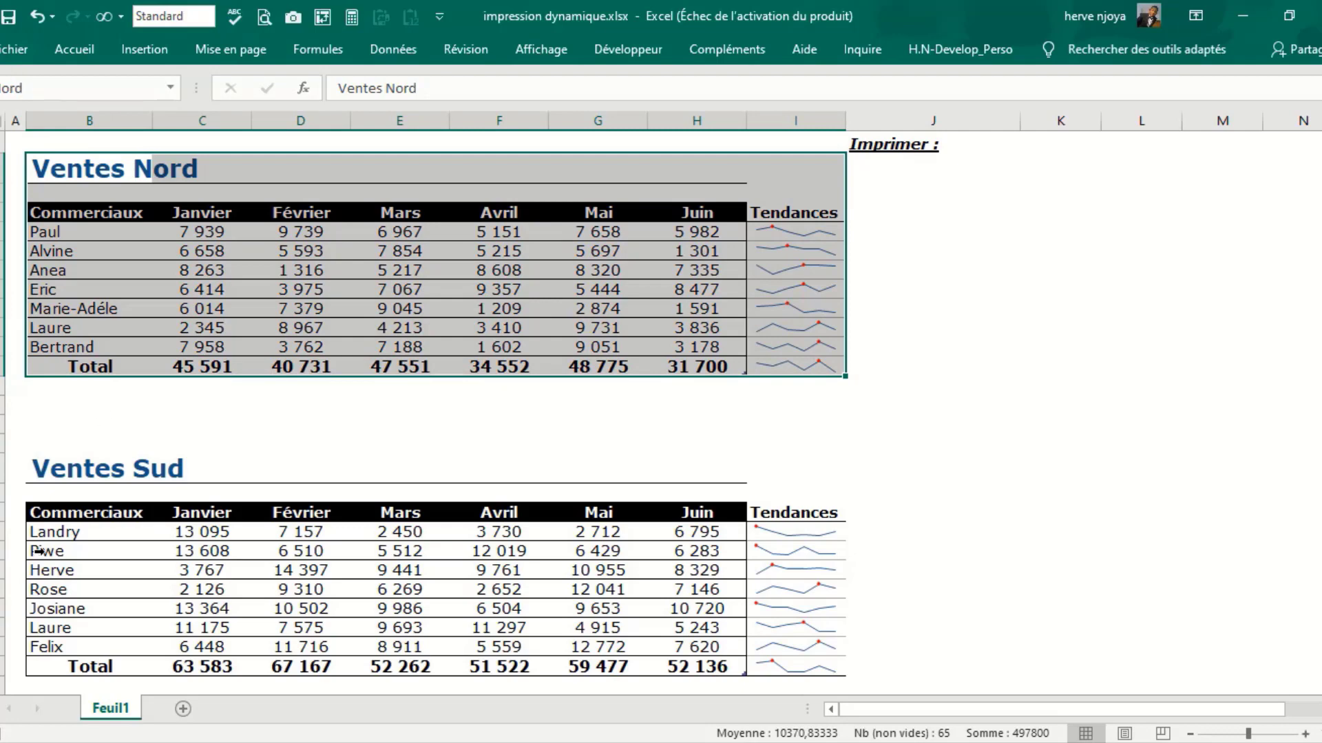
drag(40, 463, 779, 670)
click(55, 93)
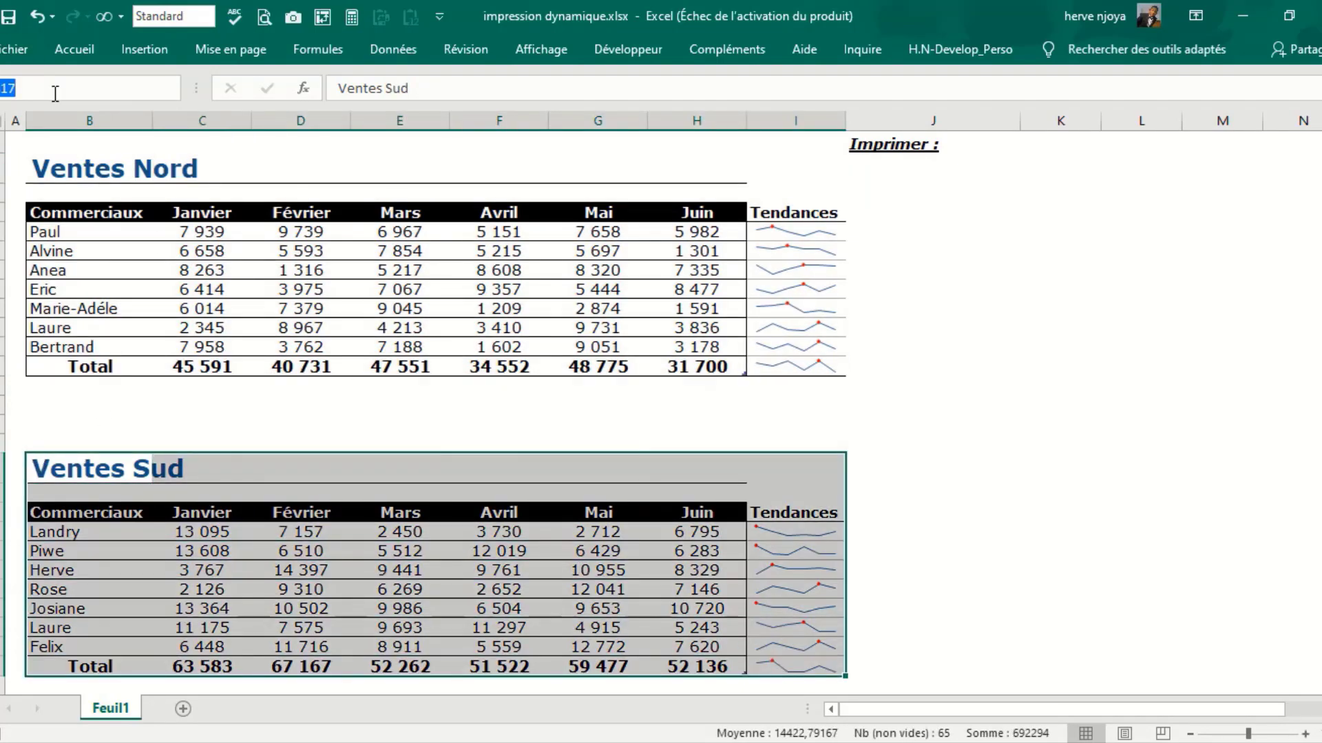
key(BackSpace)
click(1141, 225)
Step: Enter the list entries Nord and Sud in cells K1 and K2
click(1061, 142)
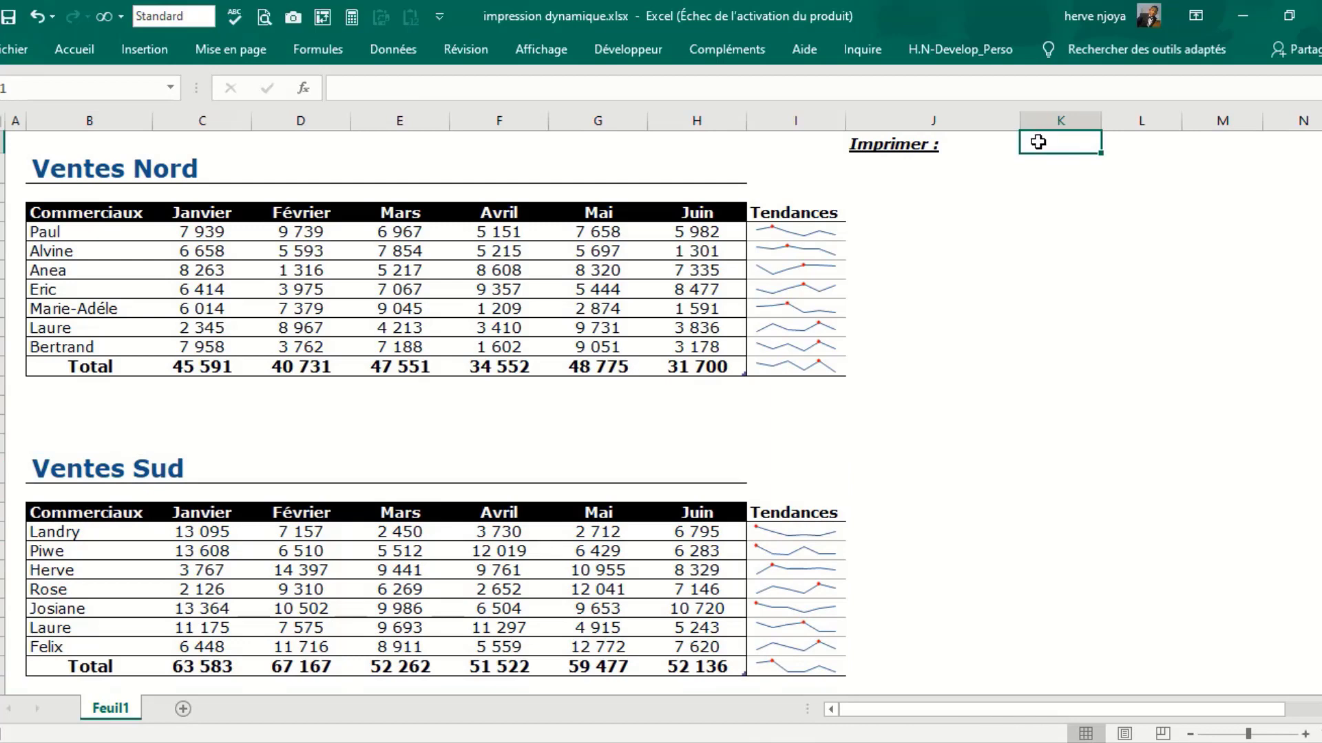
text(Nord)
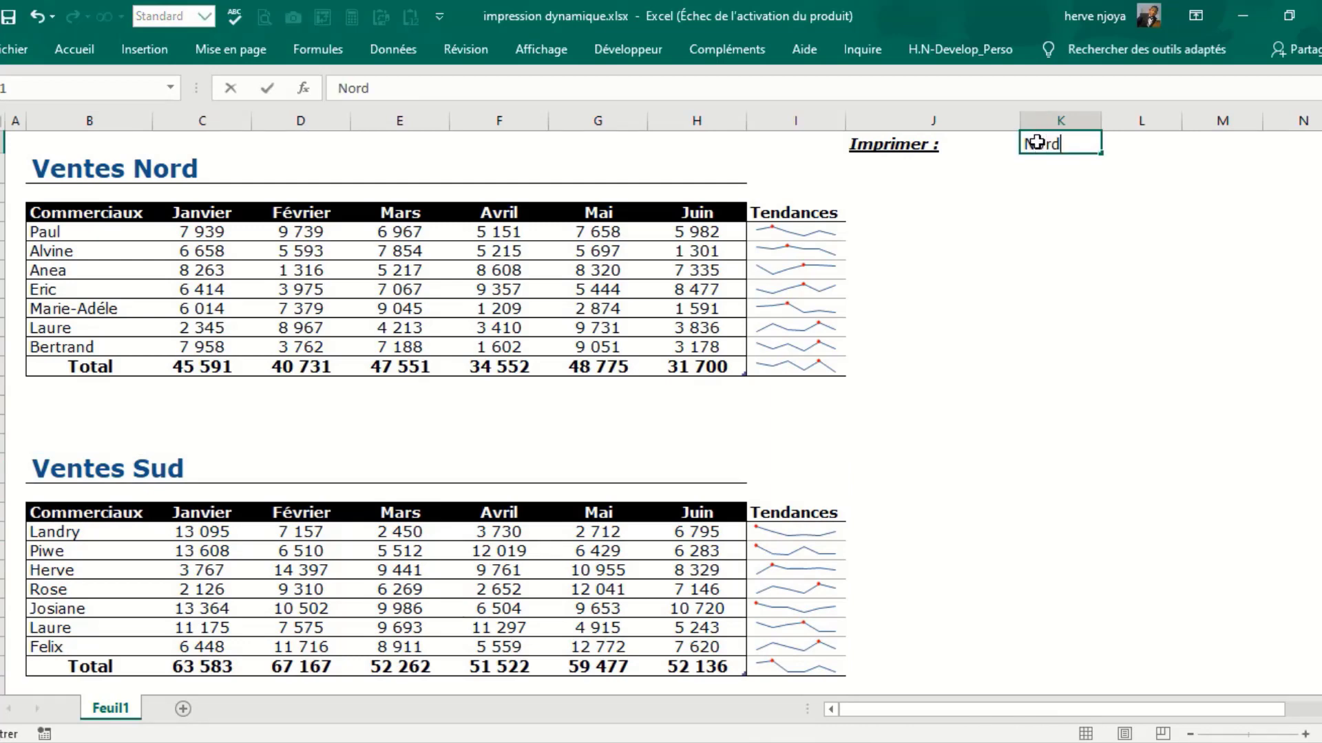
key(Return)
text(Sud)
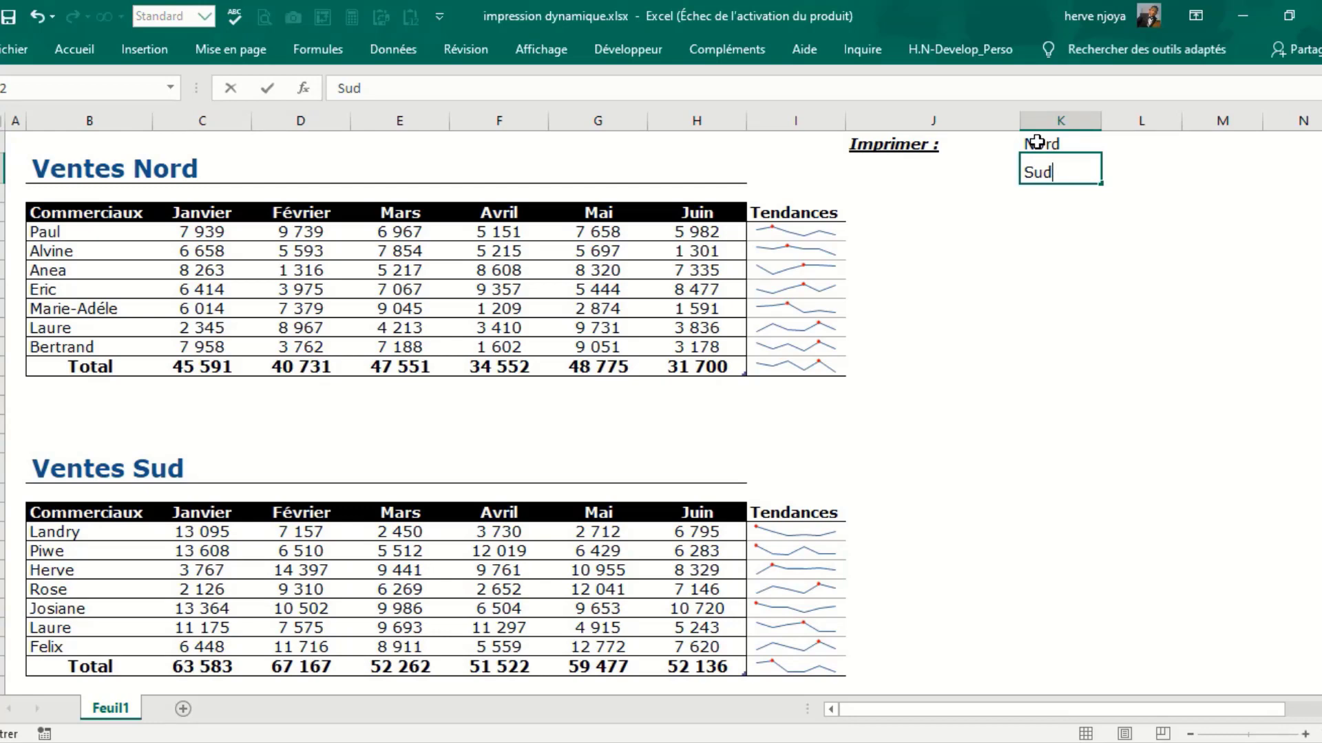
key(Return)
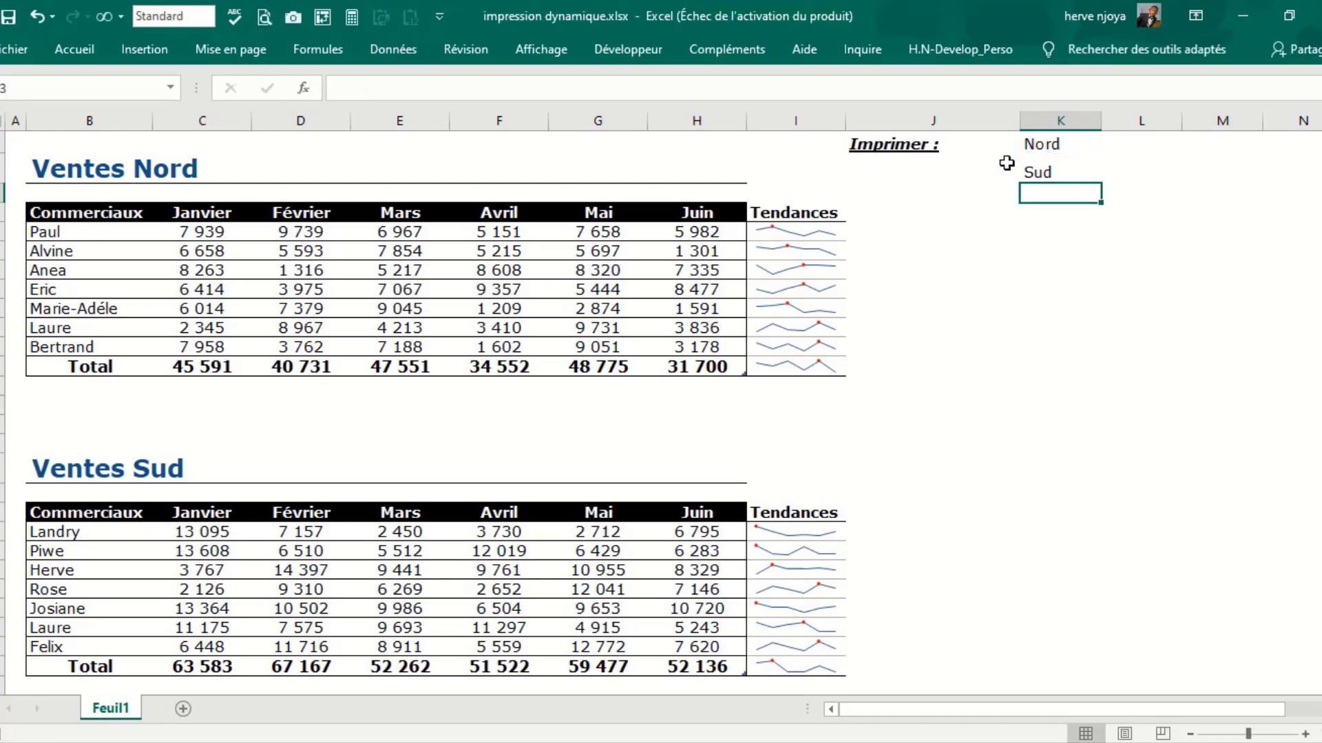
Step: Add a data validation list to cell J2 under Imprimer, with =$K$1:$K$2 as its source
click(895, 166)
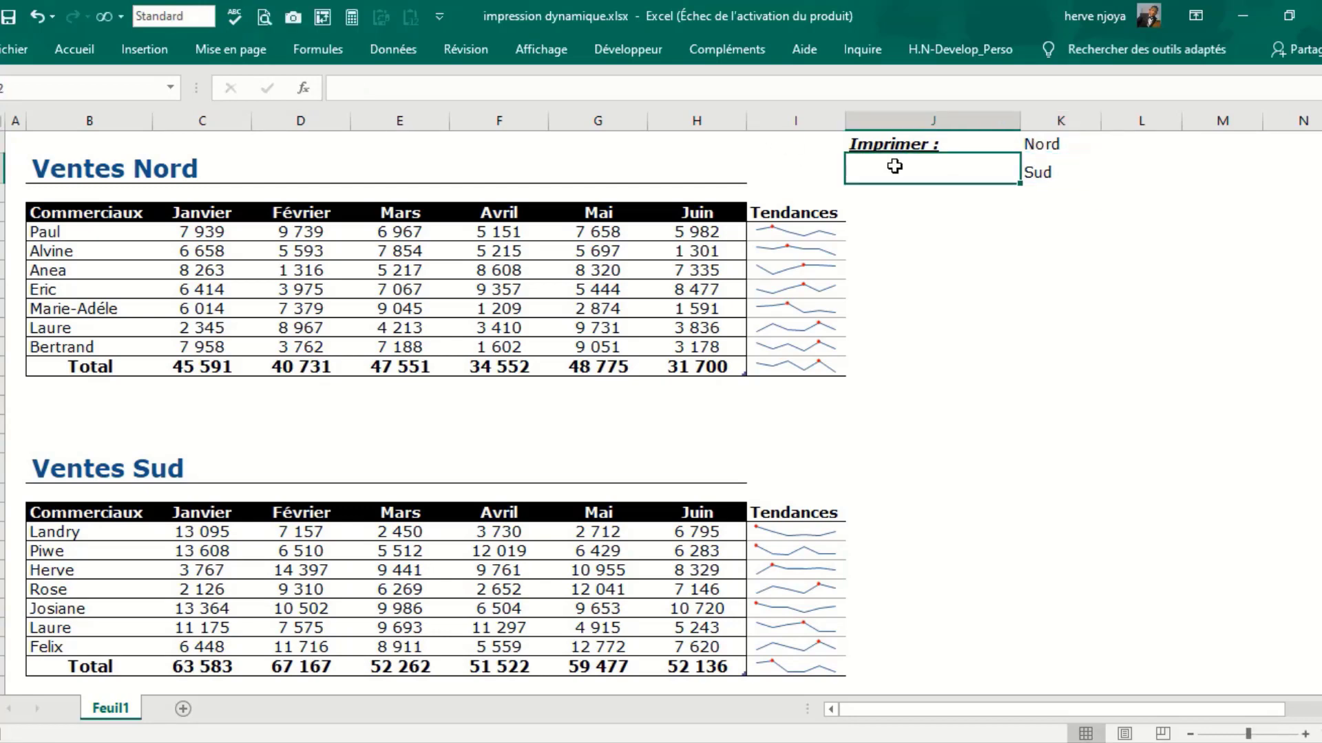
key(alt+d)
key(v)
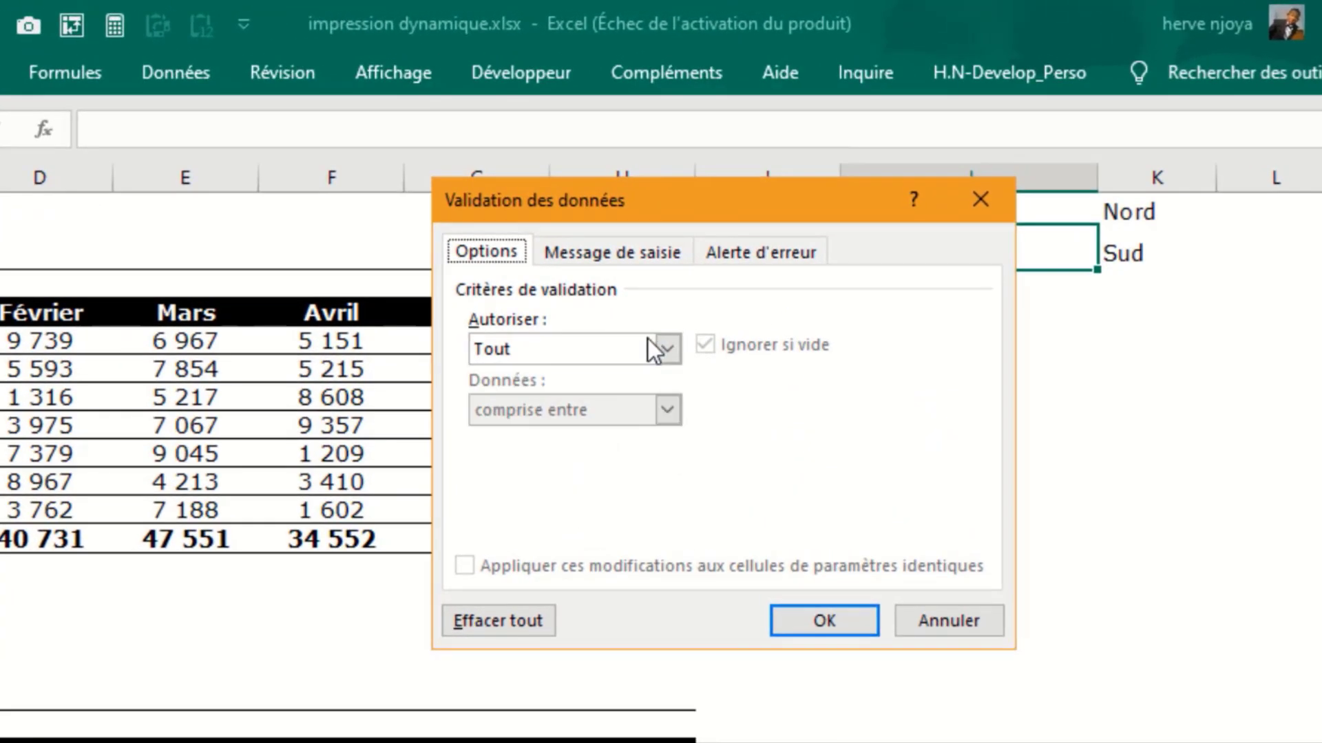
click(685, 307)
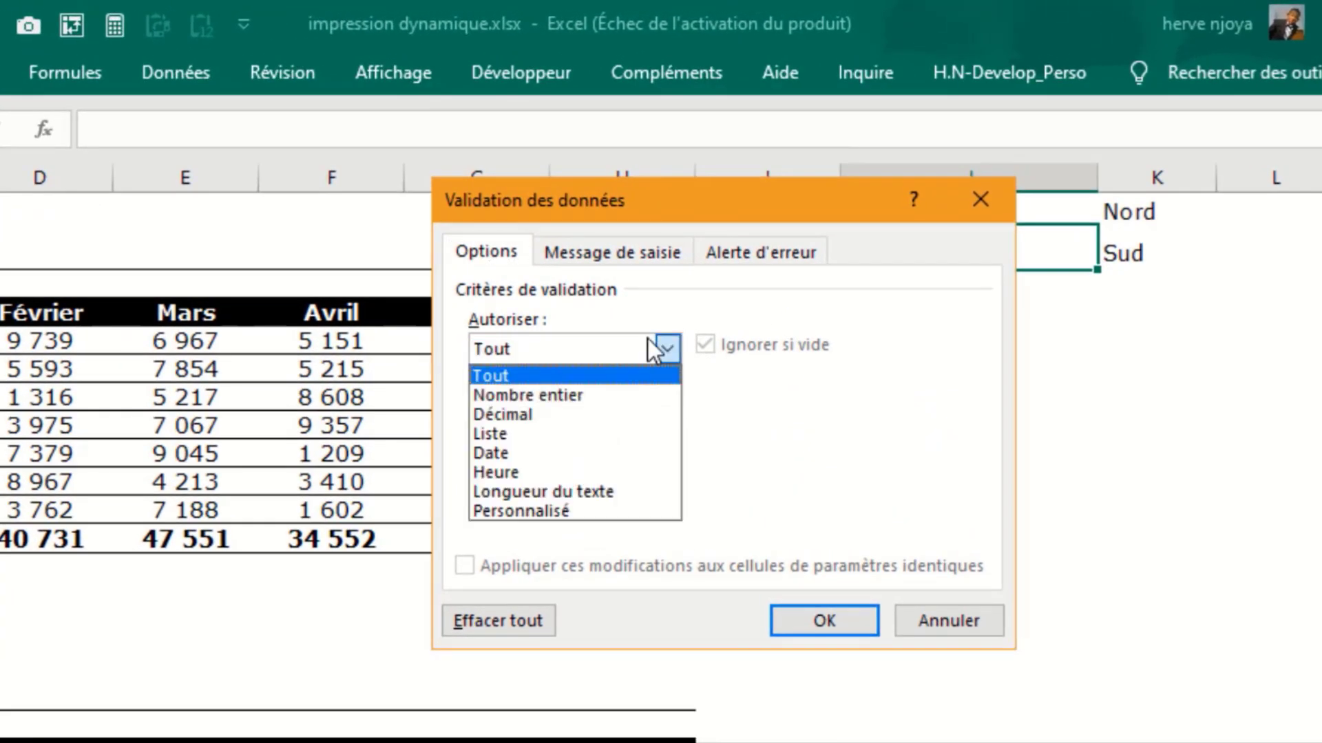
click(539, 434)
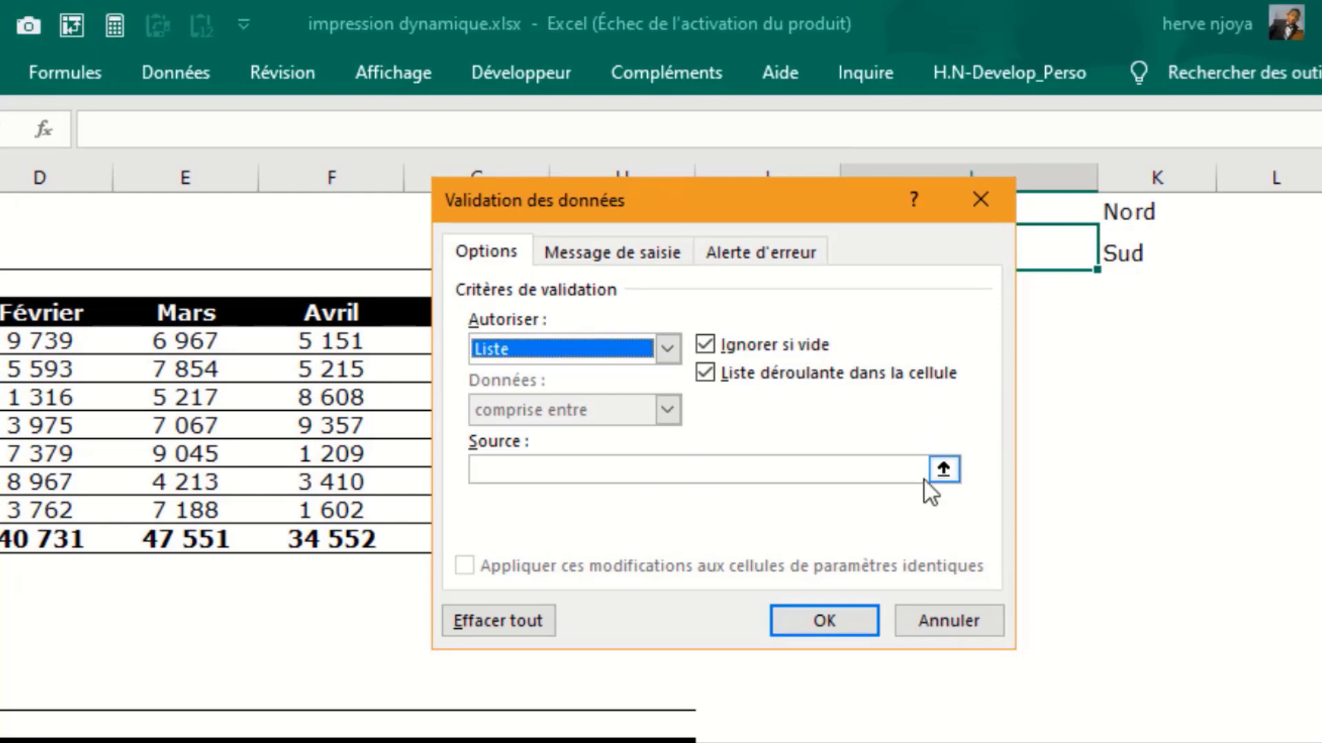
click(942, 471)
drag(1136, 213, 1125, 256)
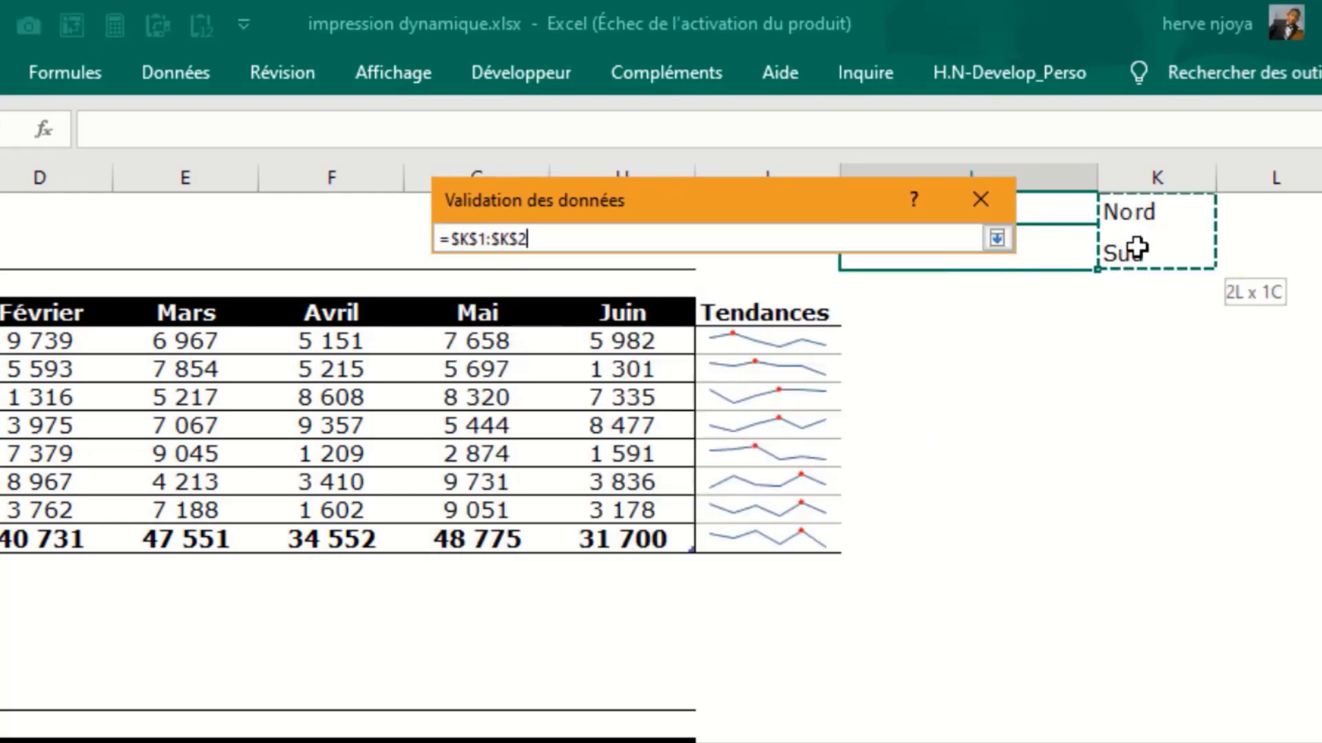
click(998, 239)
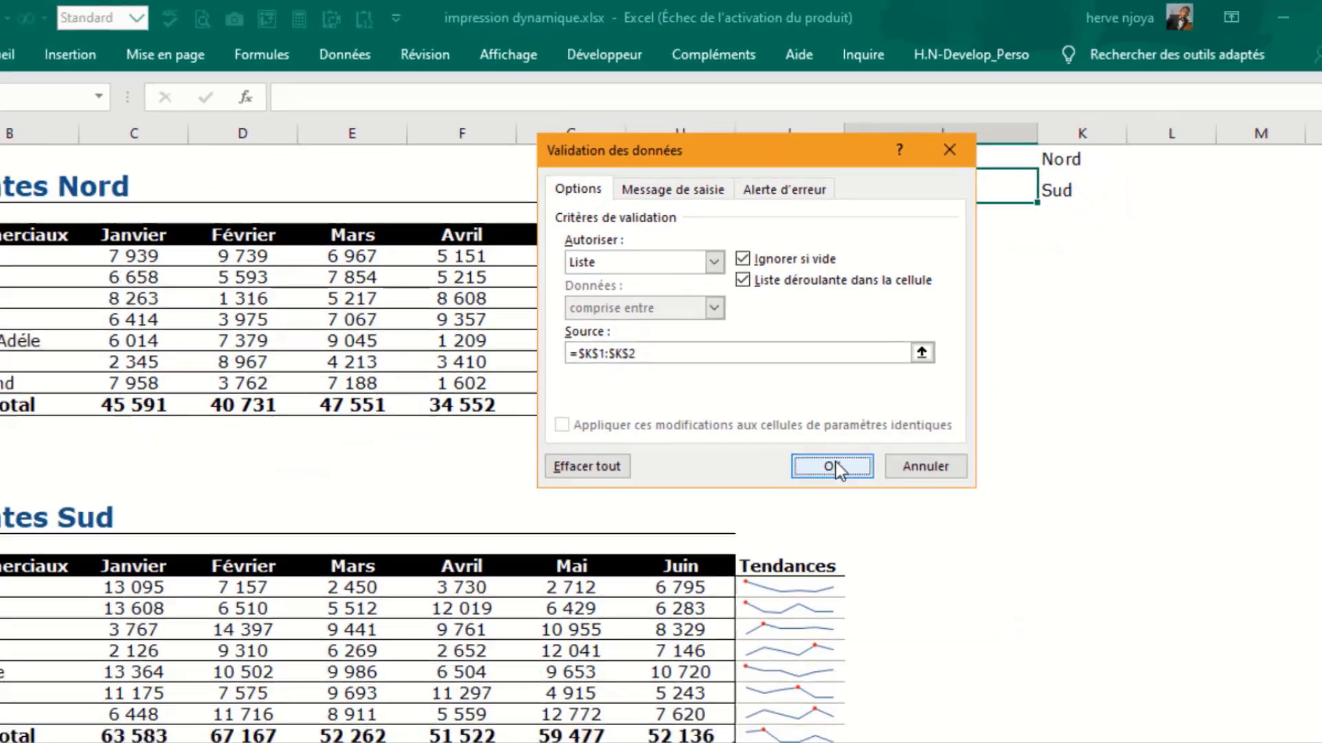
click(826, 608)
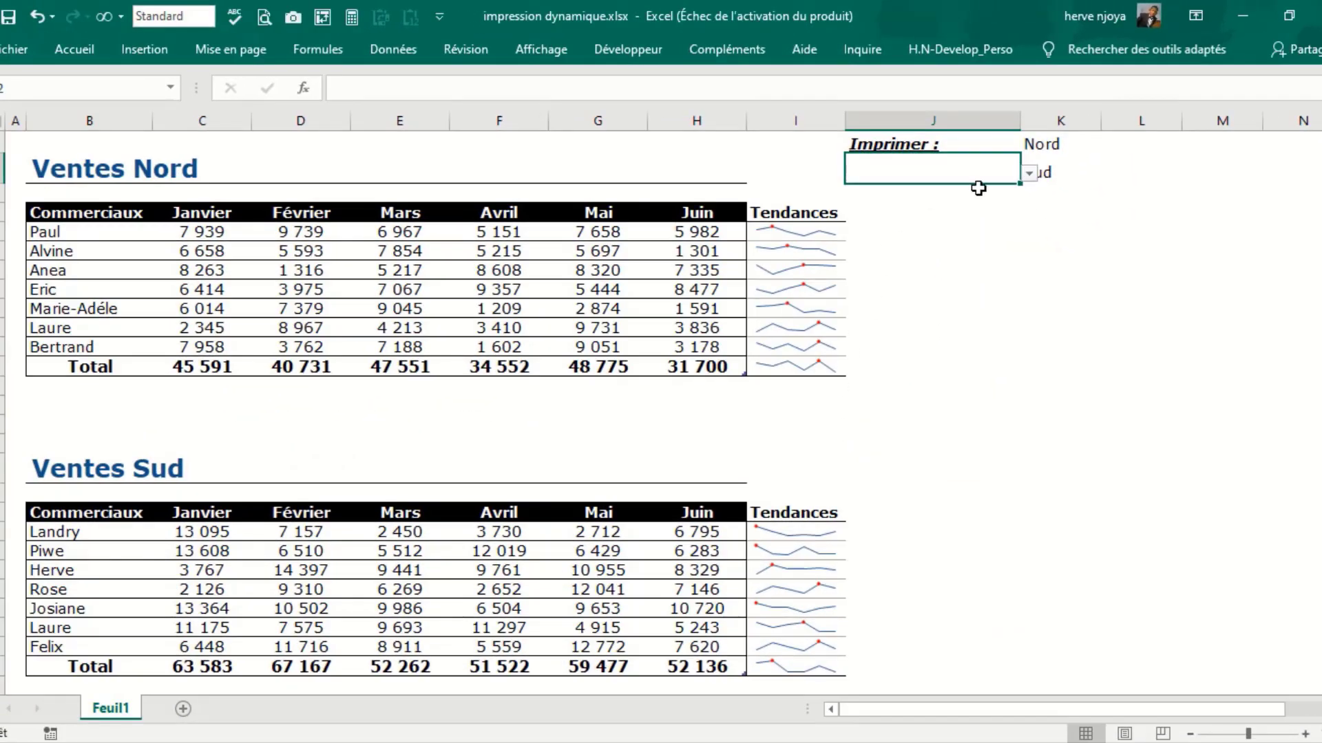
Step: Test the drop-down list in cell J2 by choosing Nord, and leave it set to Sud
click(1026, 177)
click(885, 192)
click(1028, 174)
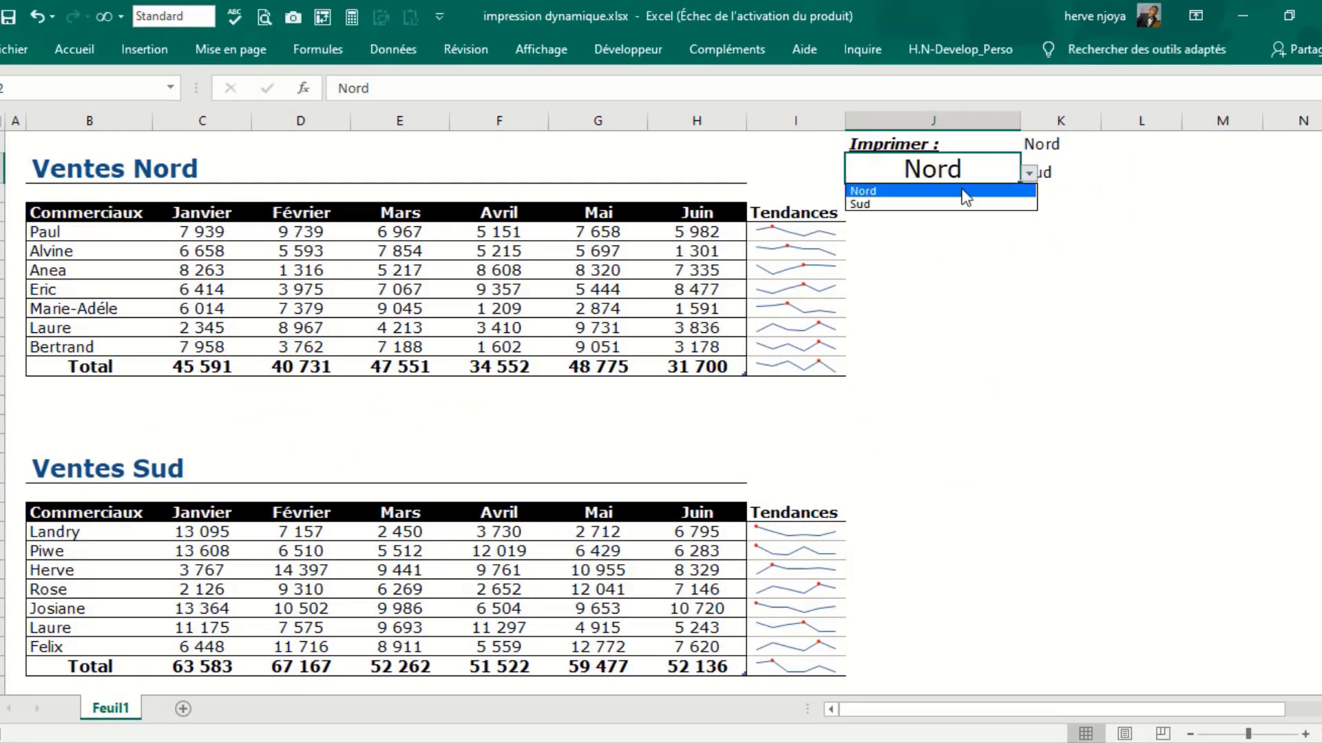
click(921, 205)
click(944, 213)
click(933, 309)
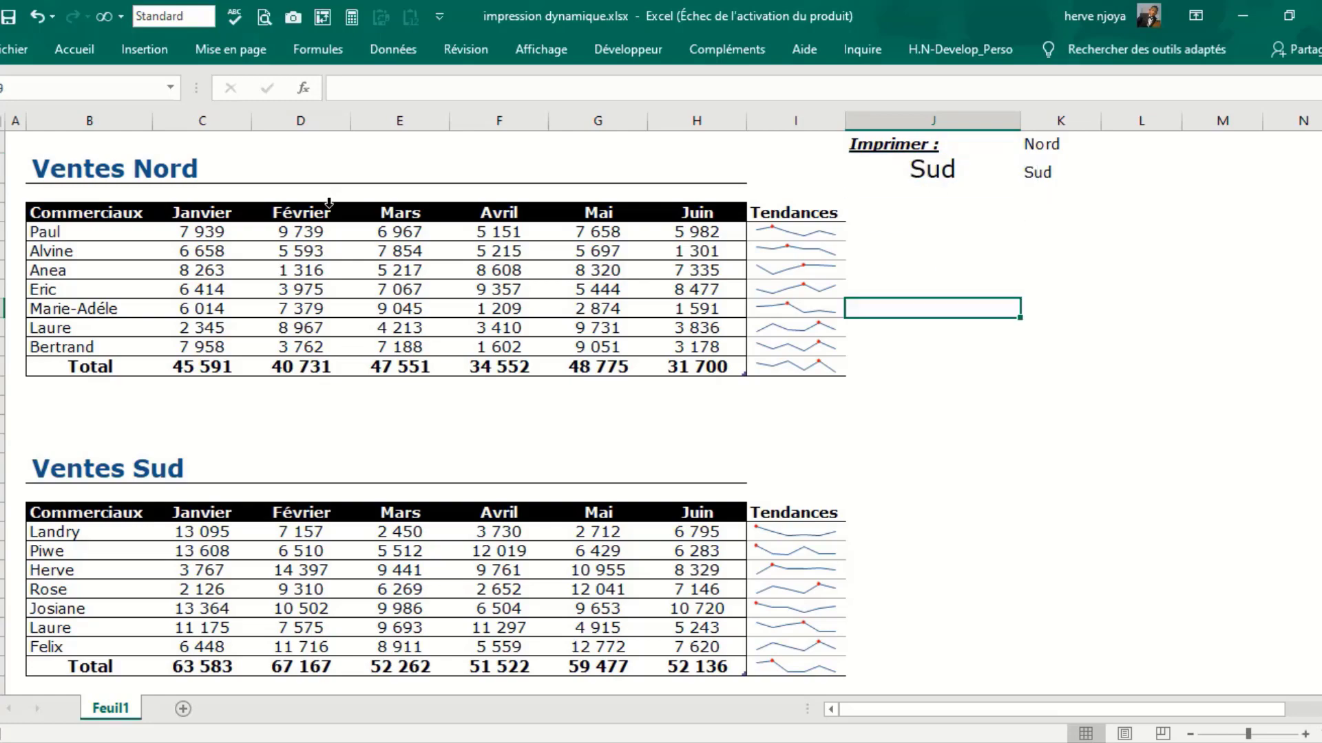
Step: Set the Ventes Nord block, B2:I12 including the Tendances column, as the sheet's print area
drag(44, 162, 675, 217)
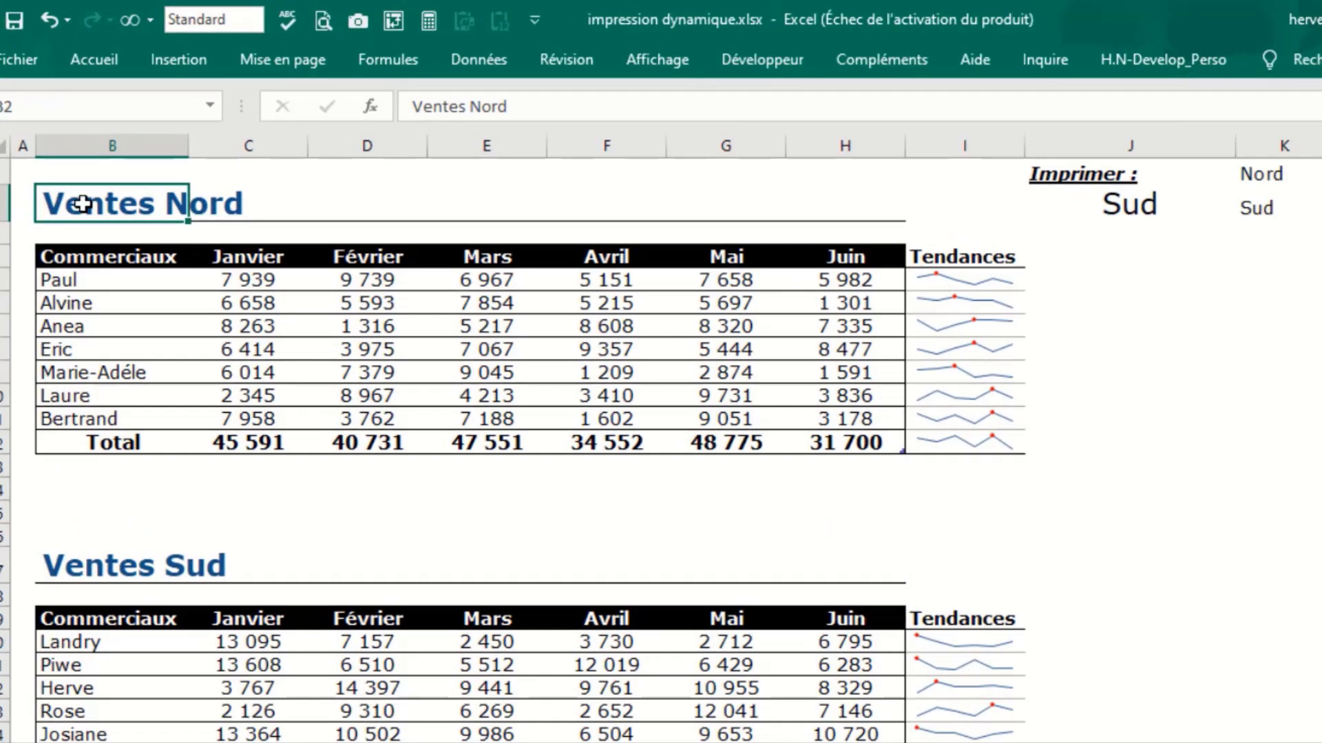
drag(1054, 336, 1236, 567)
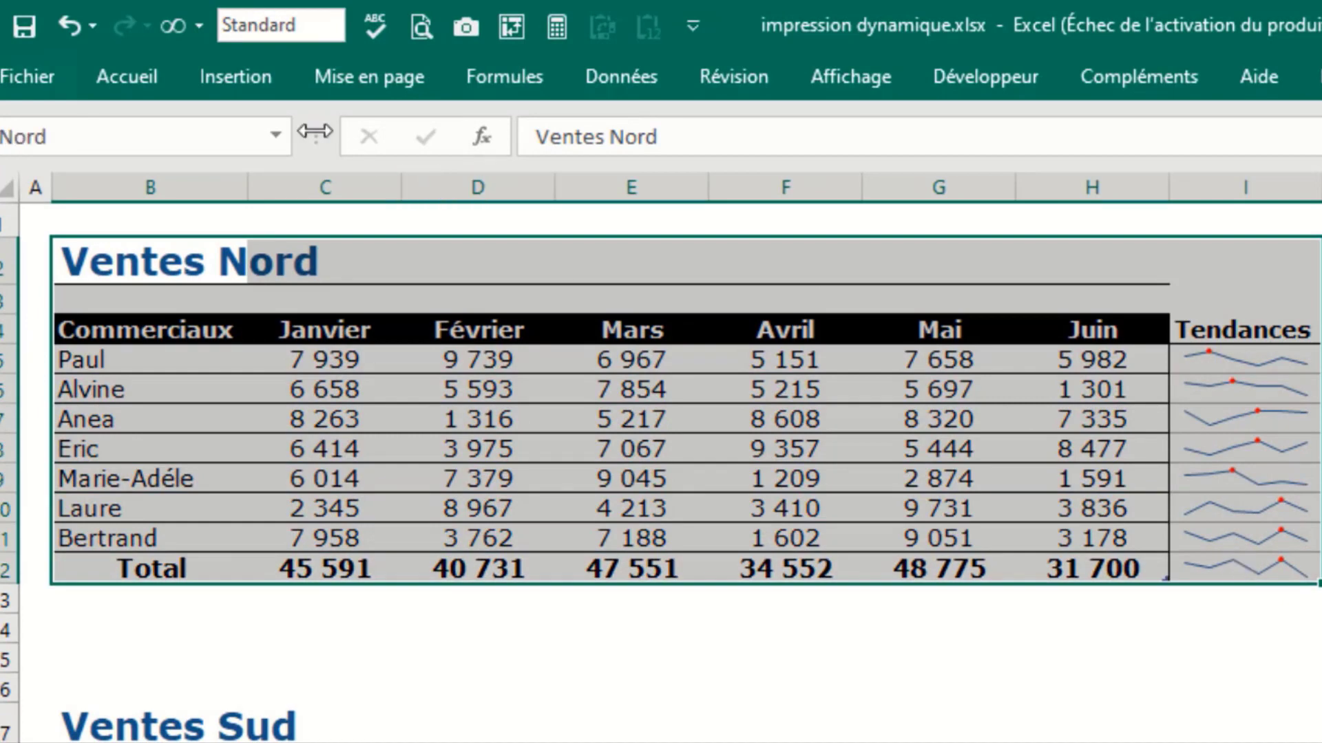
click(336, 75)
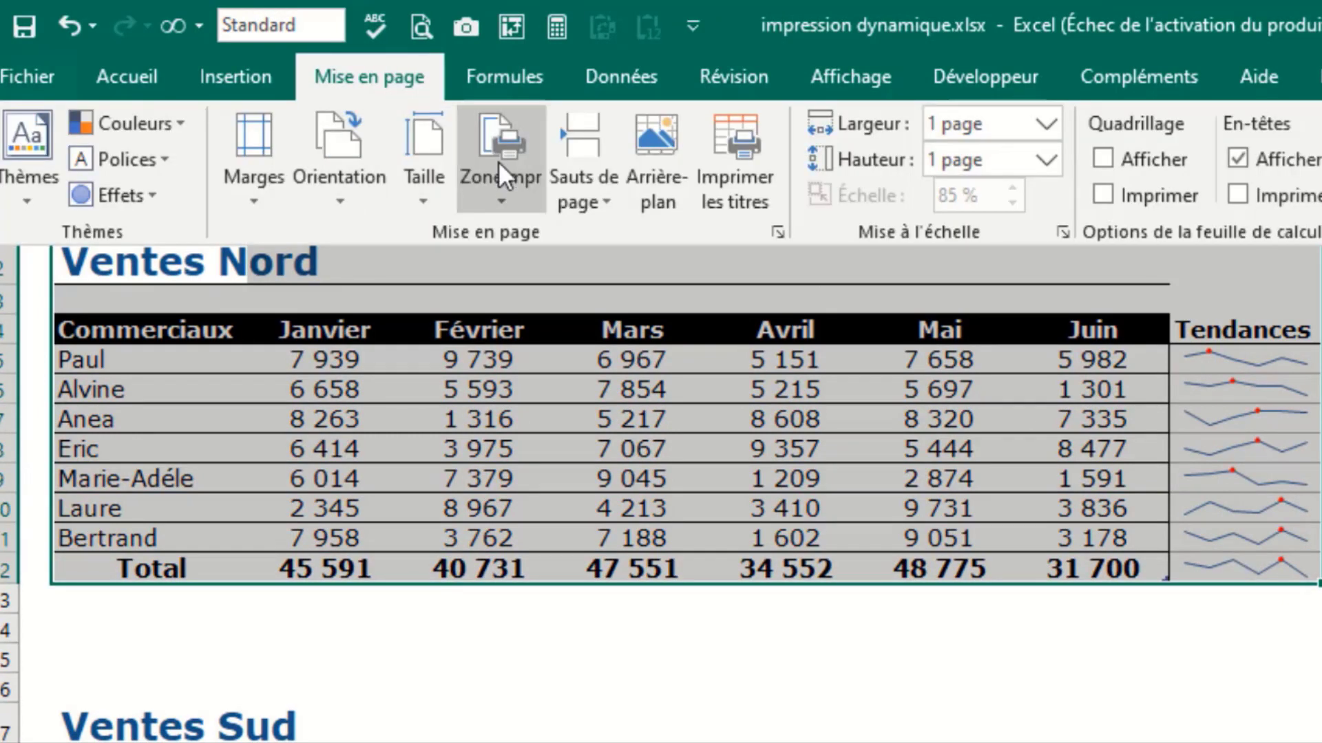
click(498, 180)
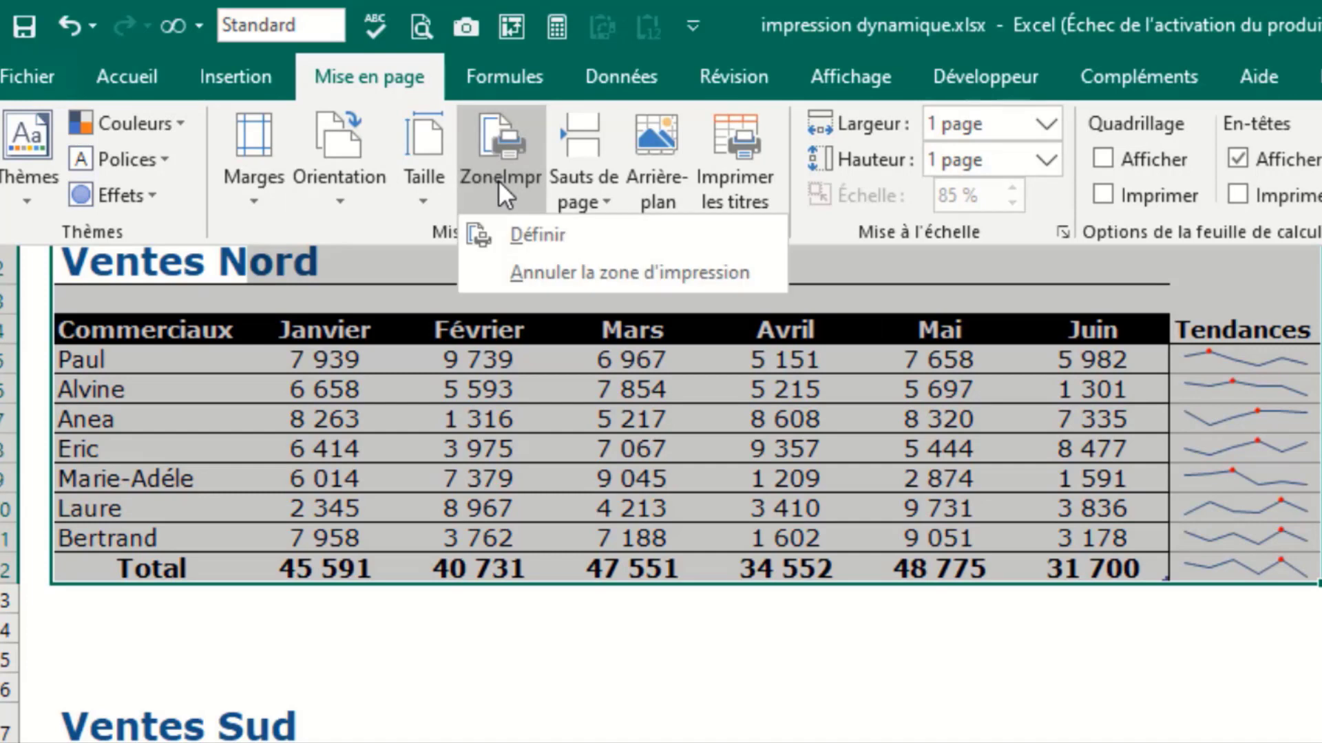
click(505, 234)
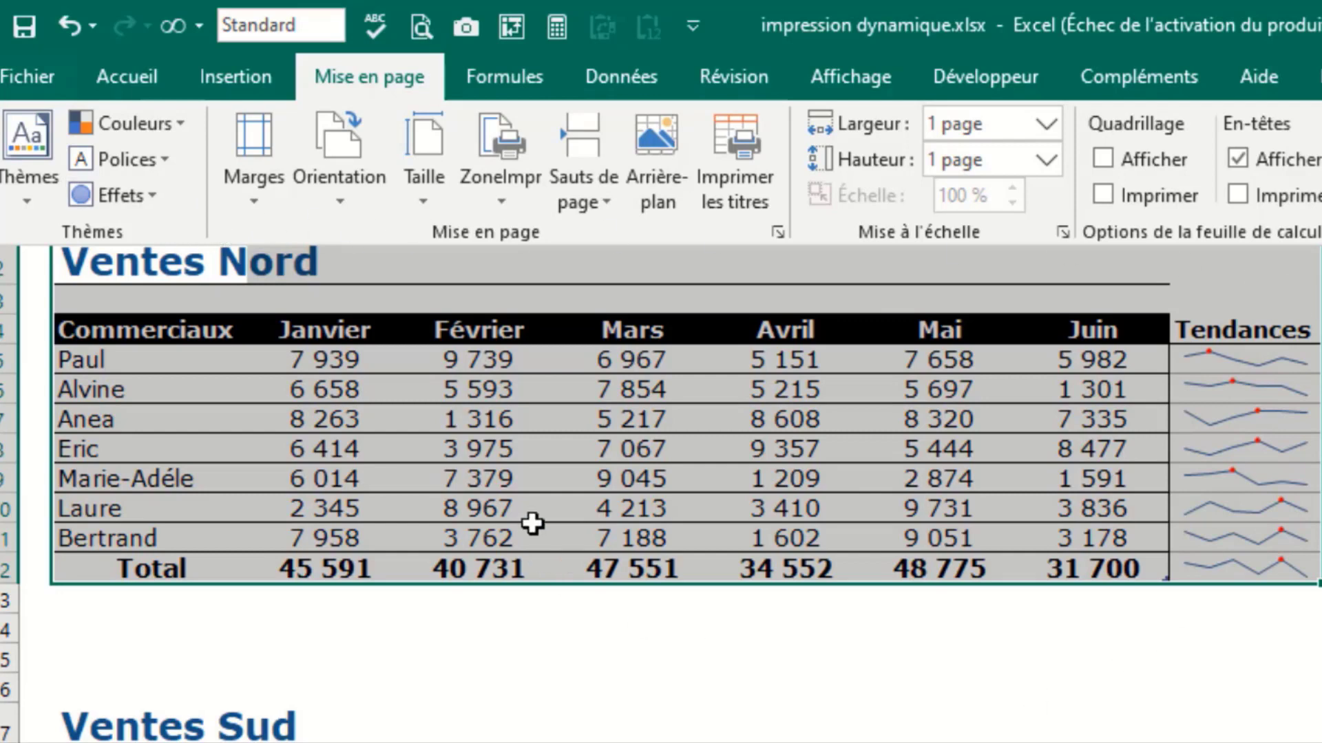
key(Escape)
click(1321, 449)
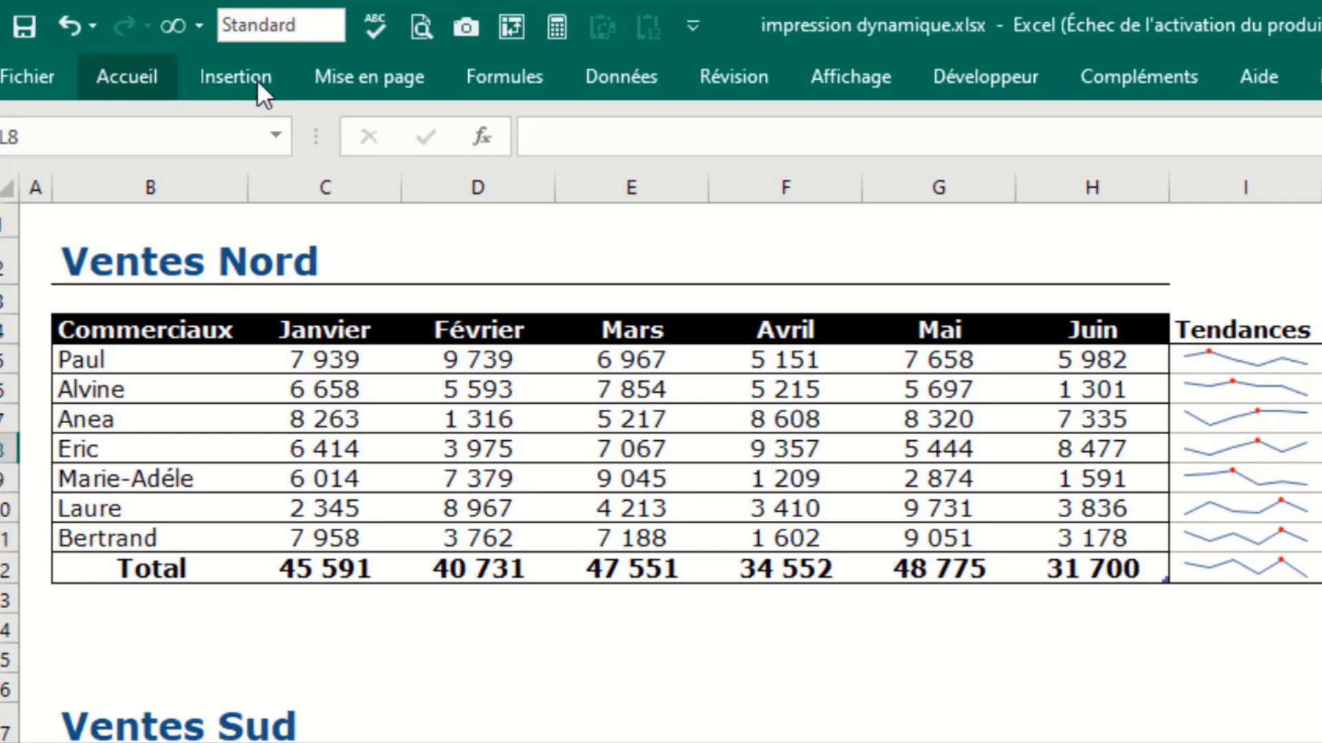
Step: Redefine the name Zone_d_impression in the Name Manager to refer to =INDIRECT(Feuil1!$J$2)
click(507, 76)
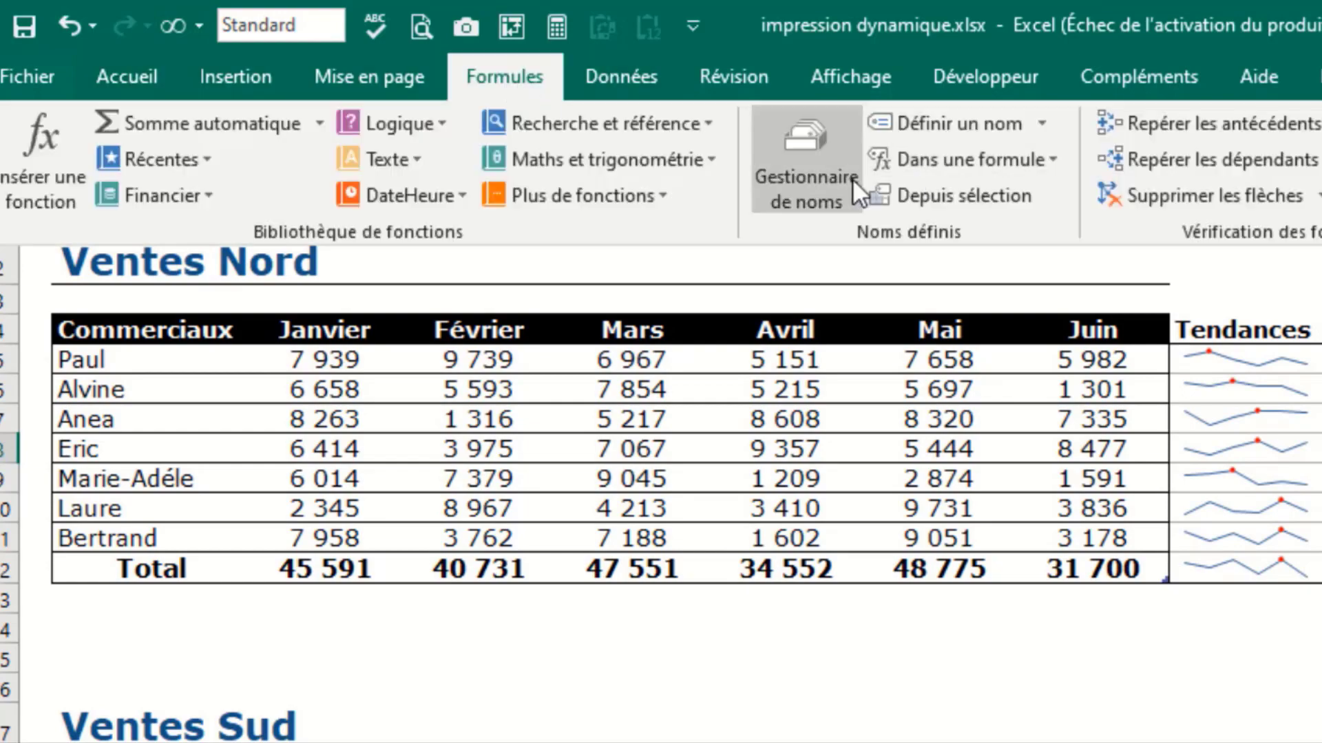
click(836, 186)
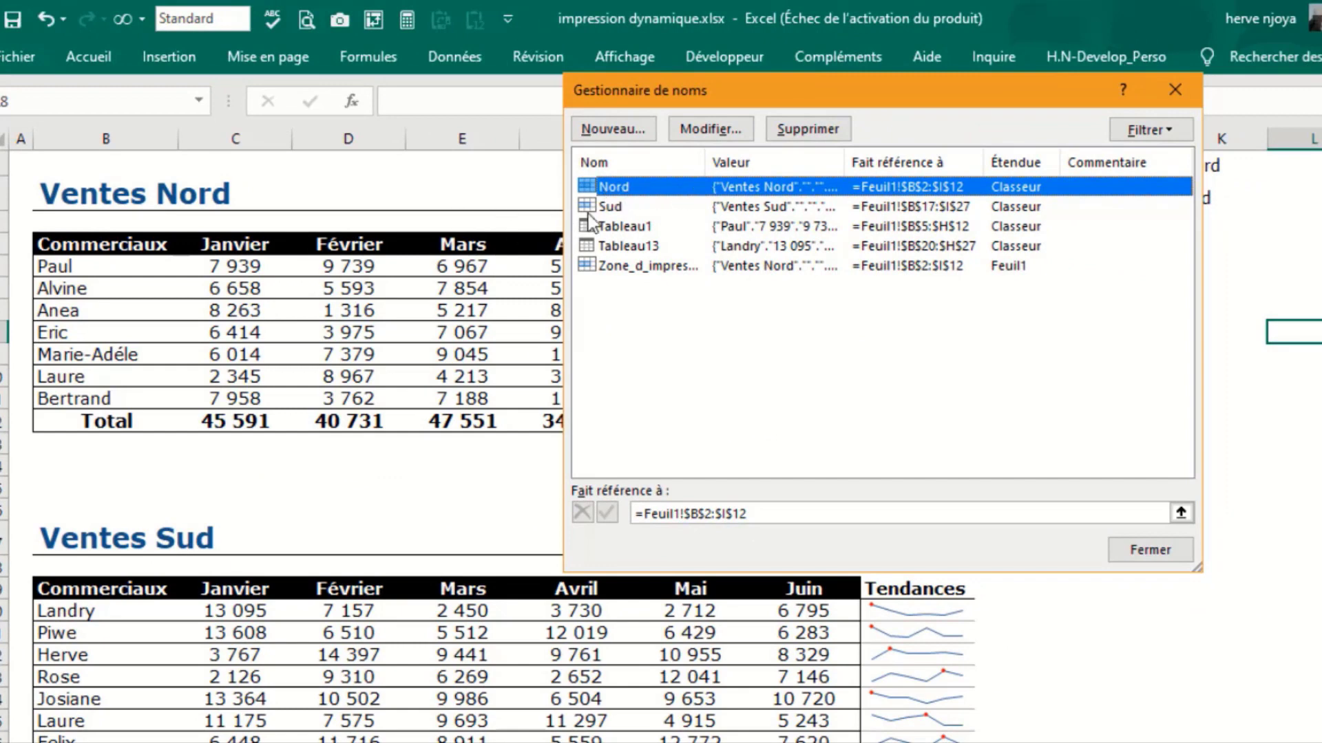
click(608, 267)
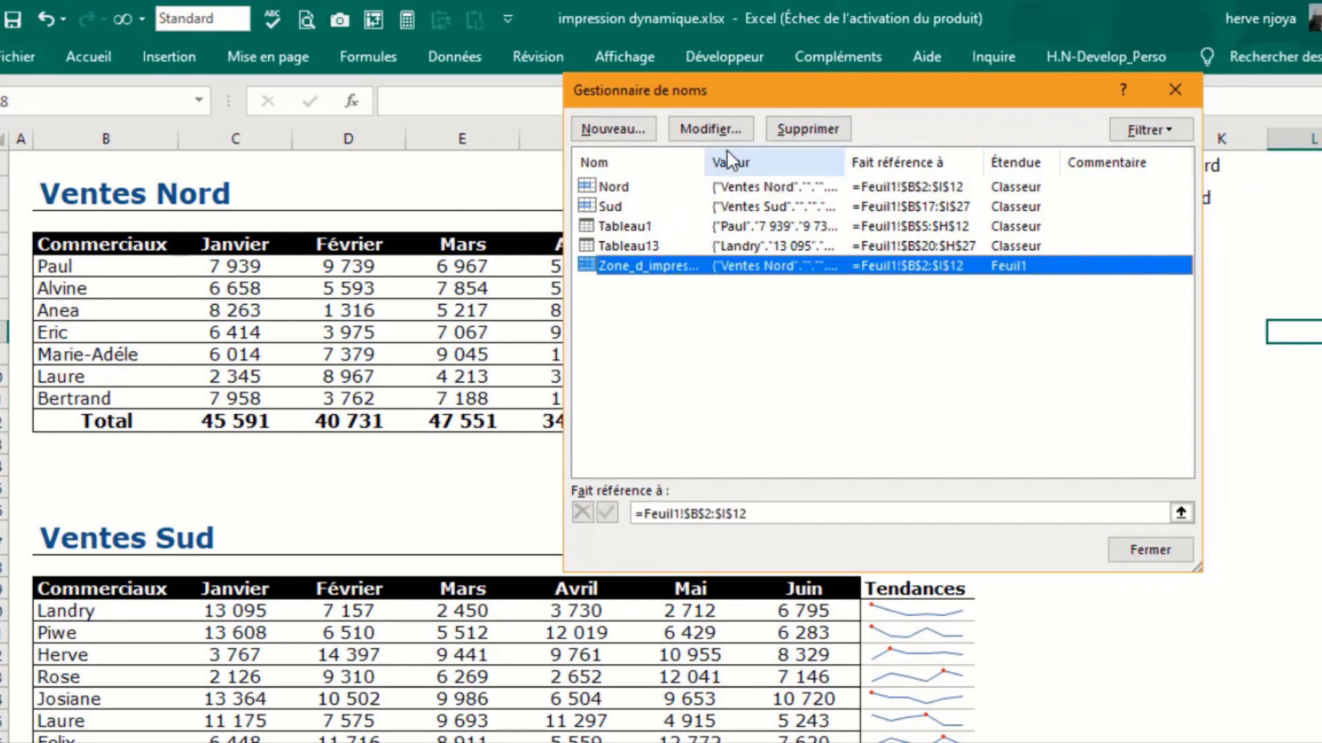
click(709, 131)
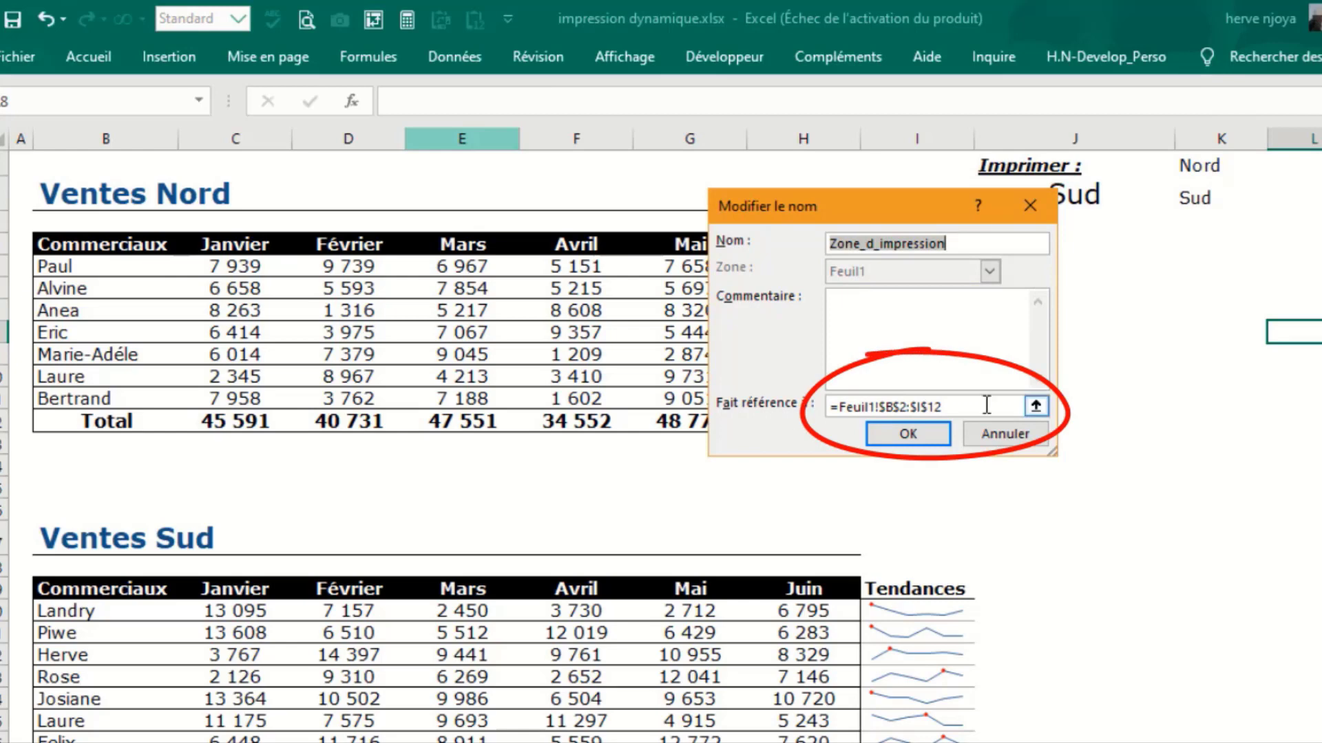
drag(962, 405, 780, 405)
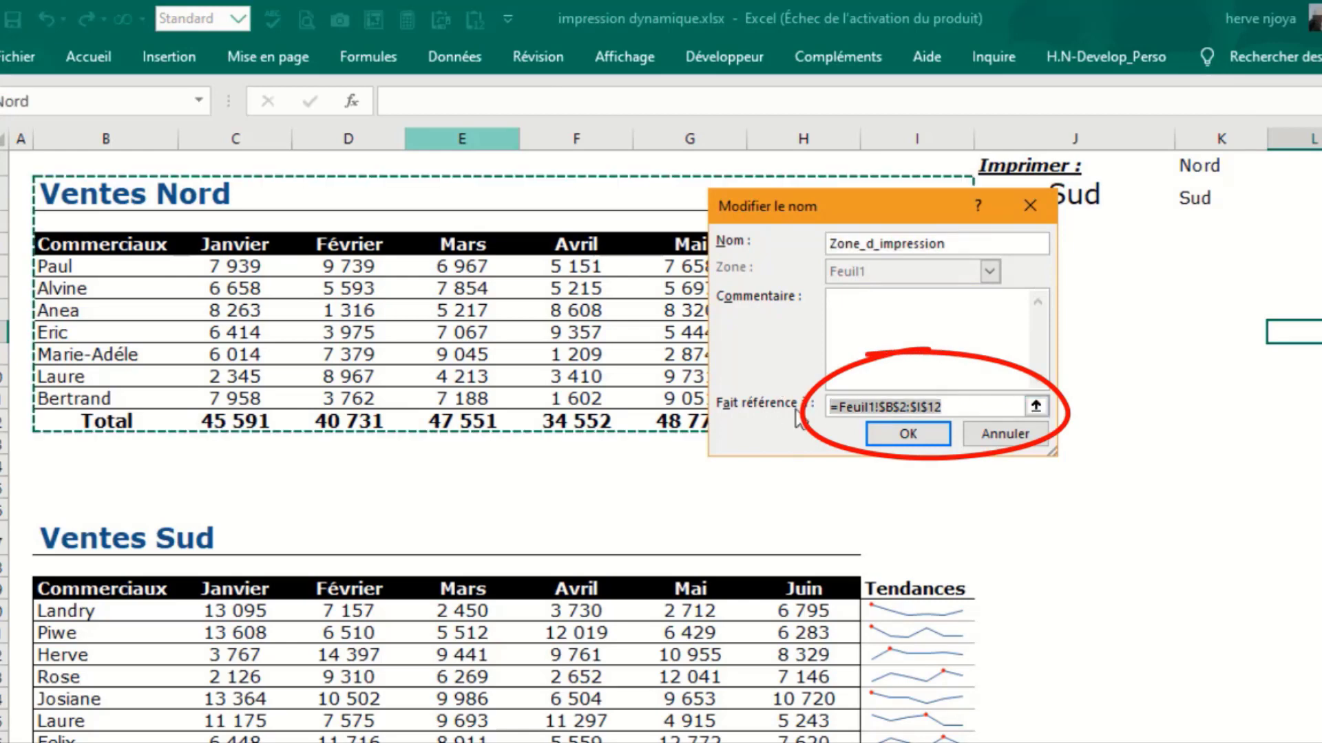
text(=I)
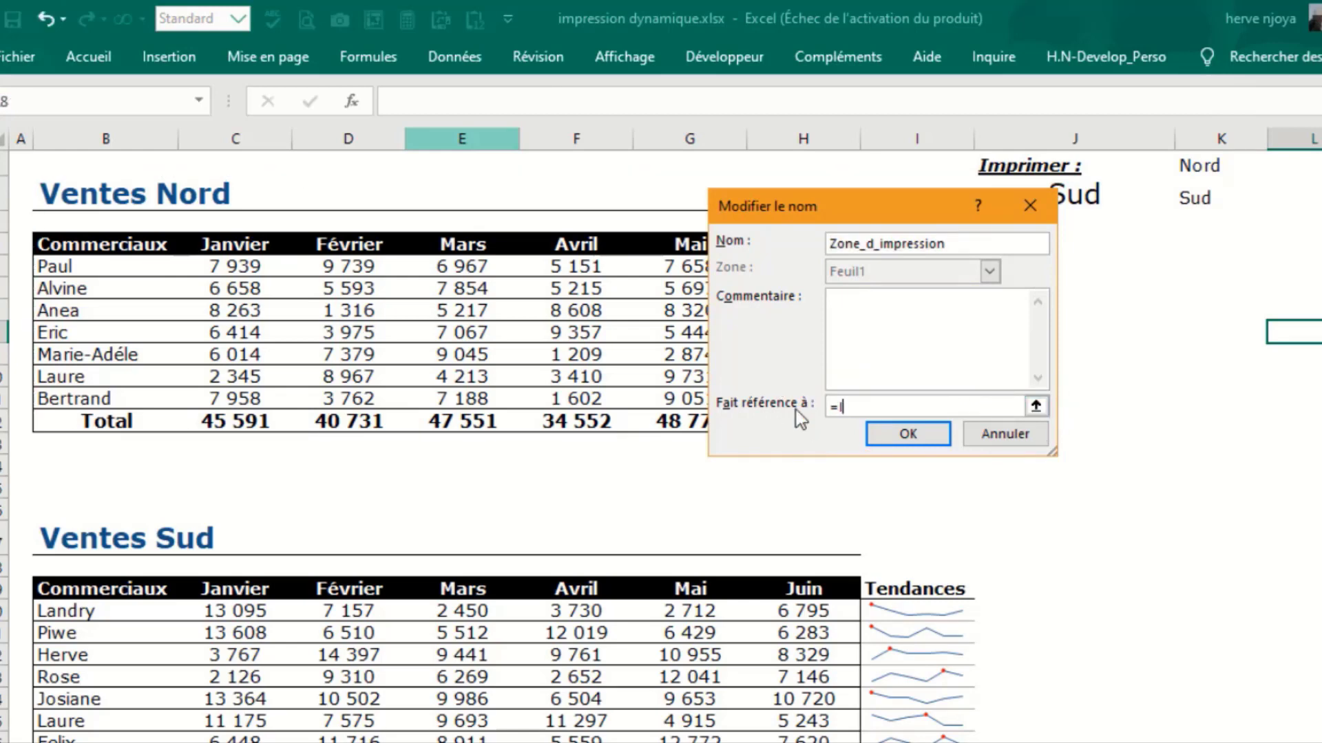
text(NDIRECT()
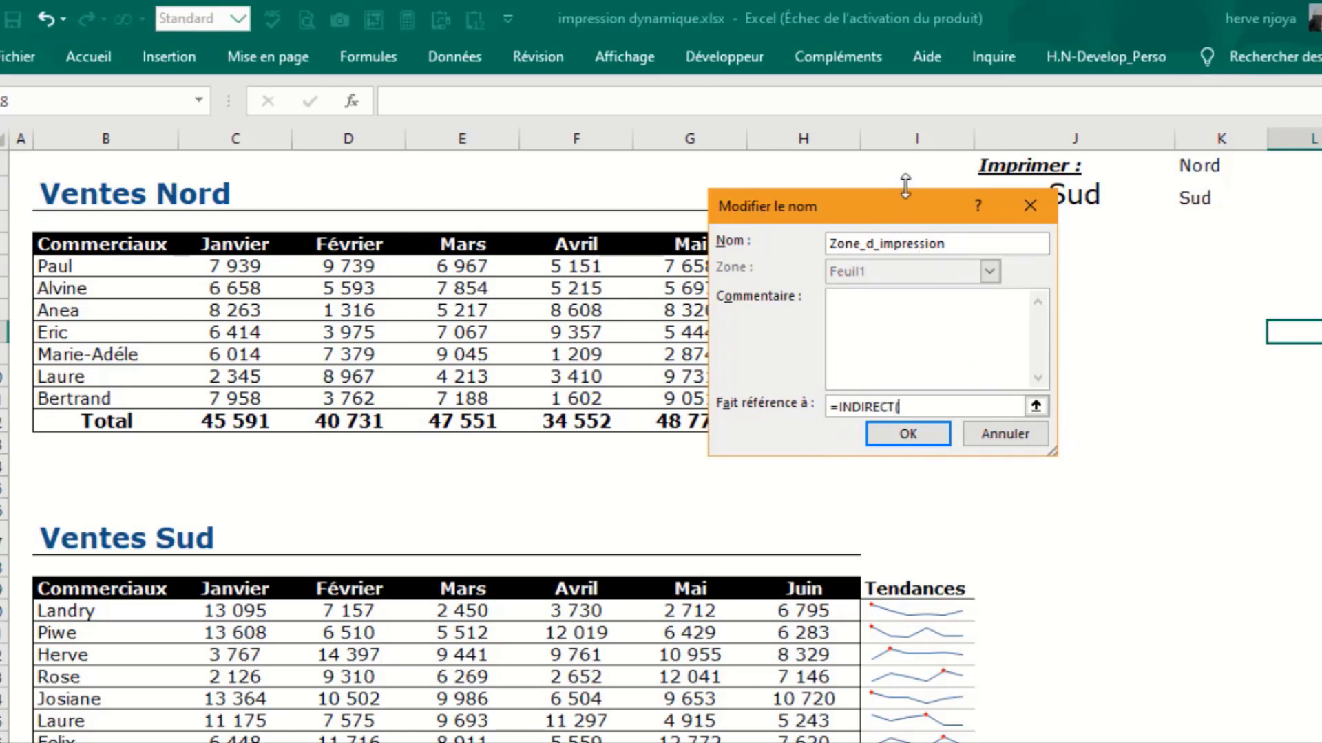
drag(910, 203, 705, 203)
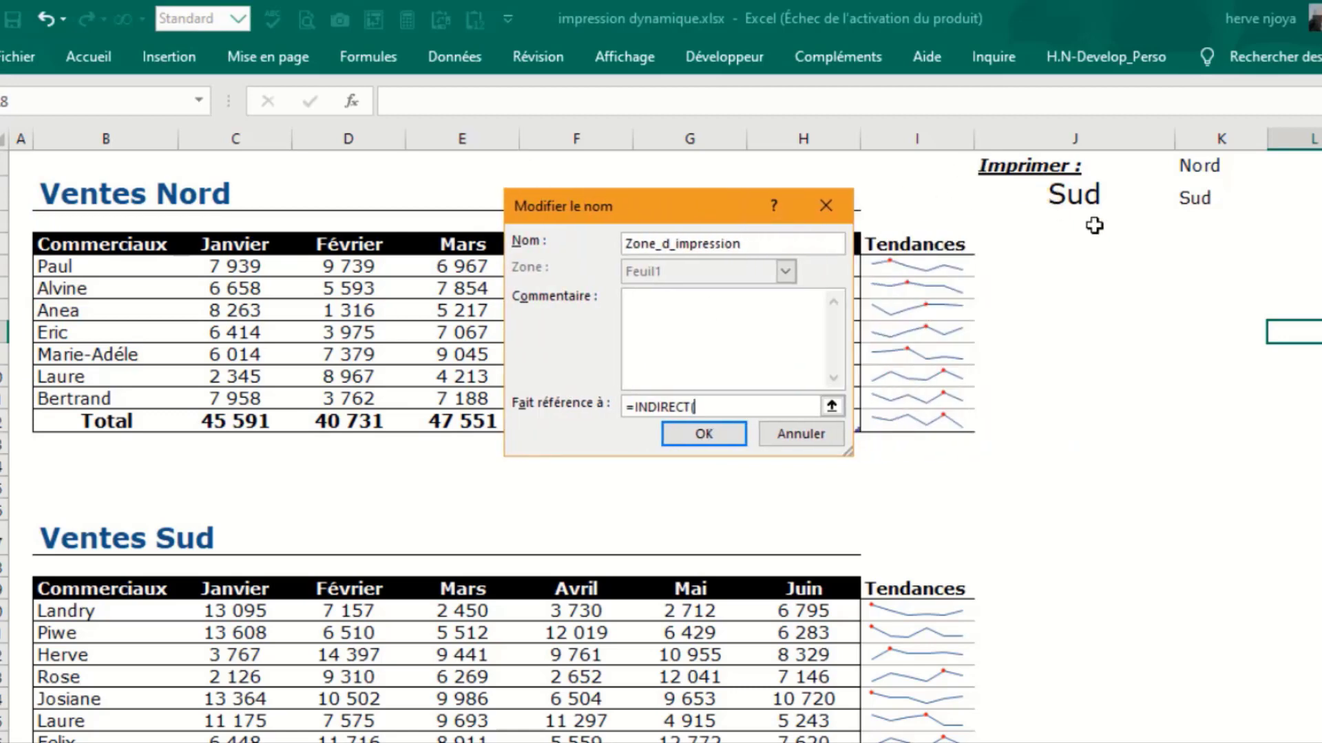
click(1071, 193)
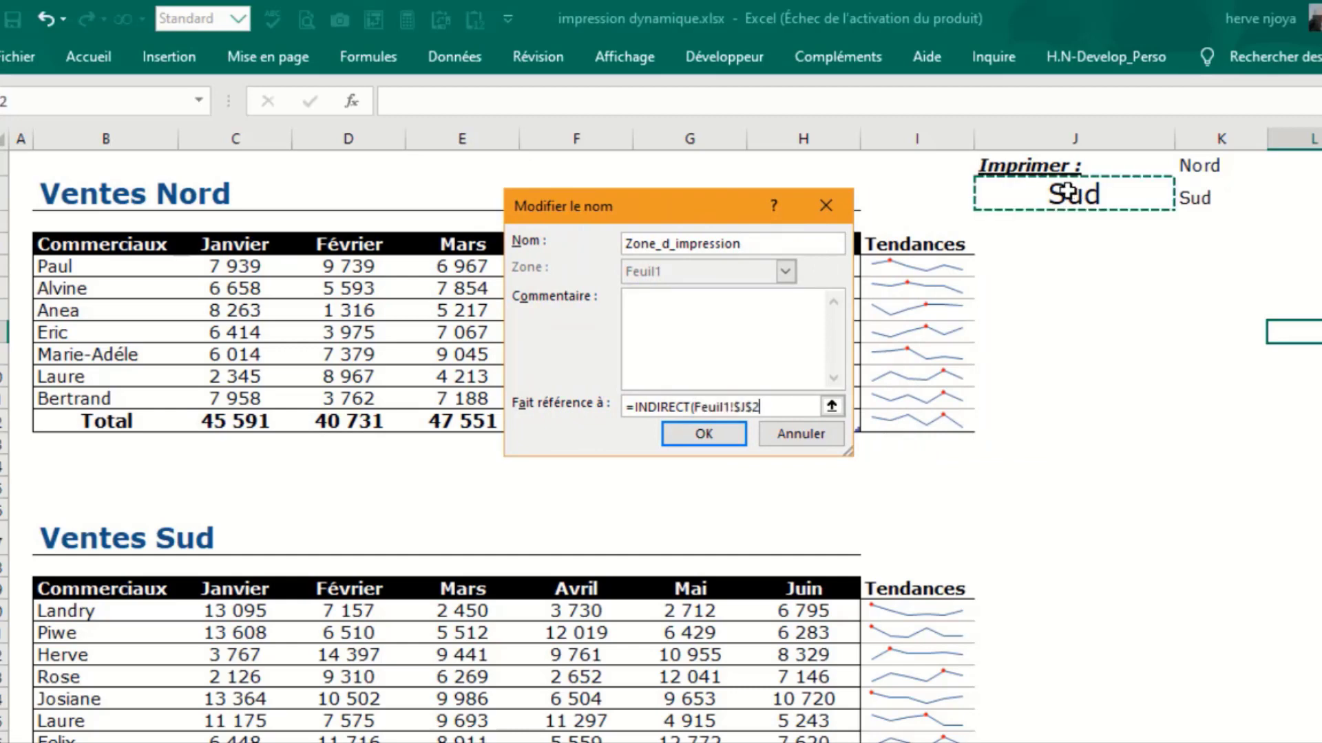
text(à)
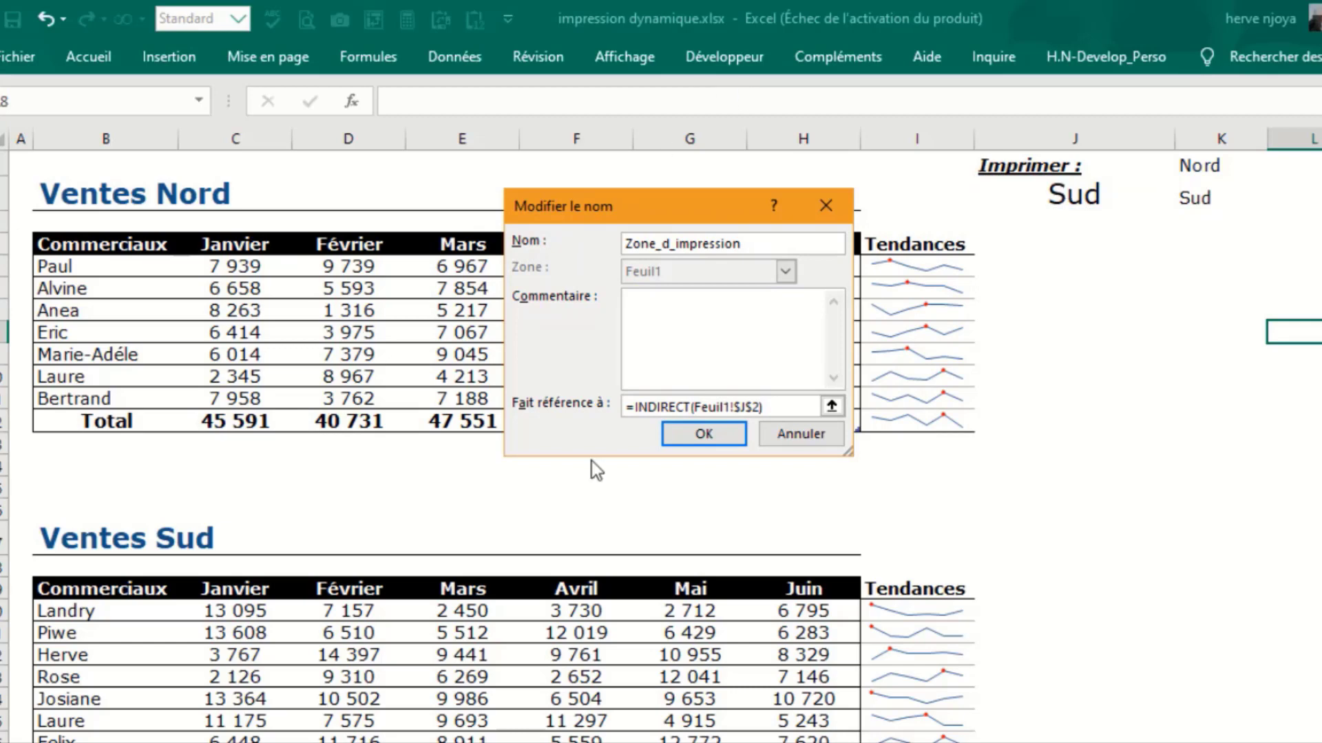
click(697, 435)
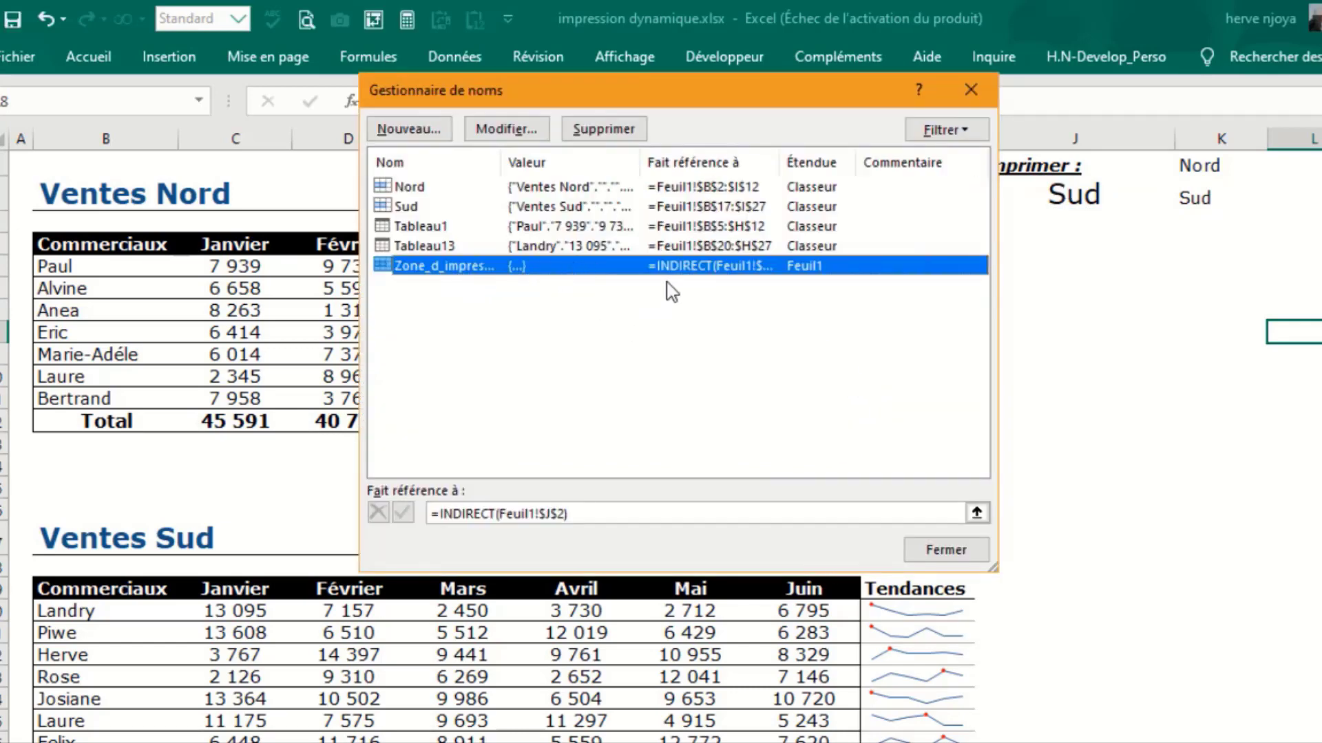
drag(812, 100, 674, 107)
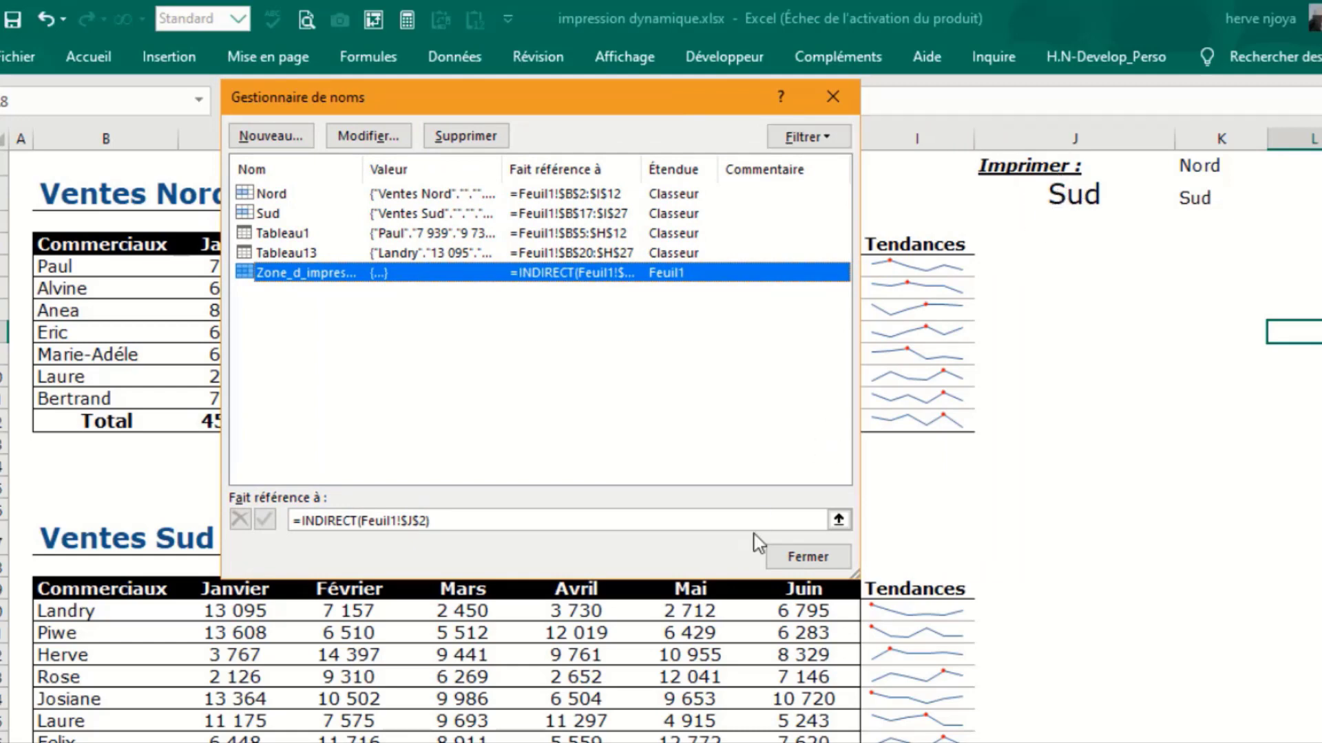
click(809, 555)
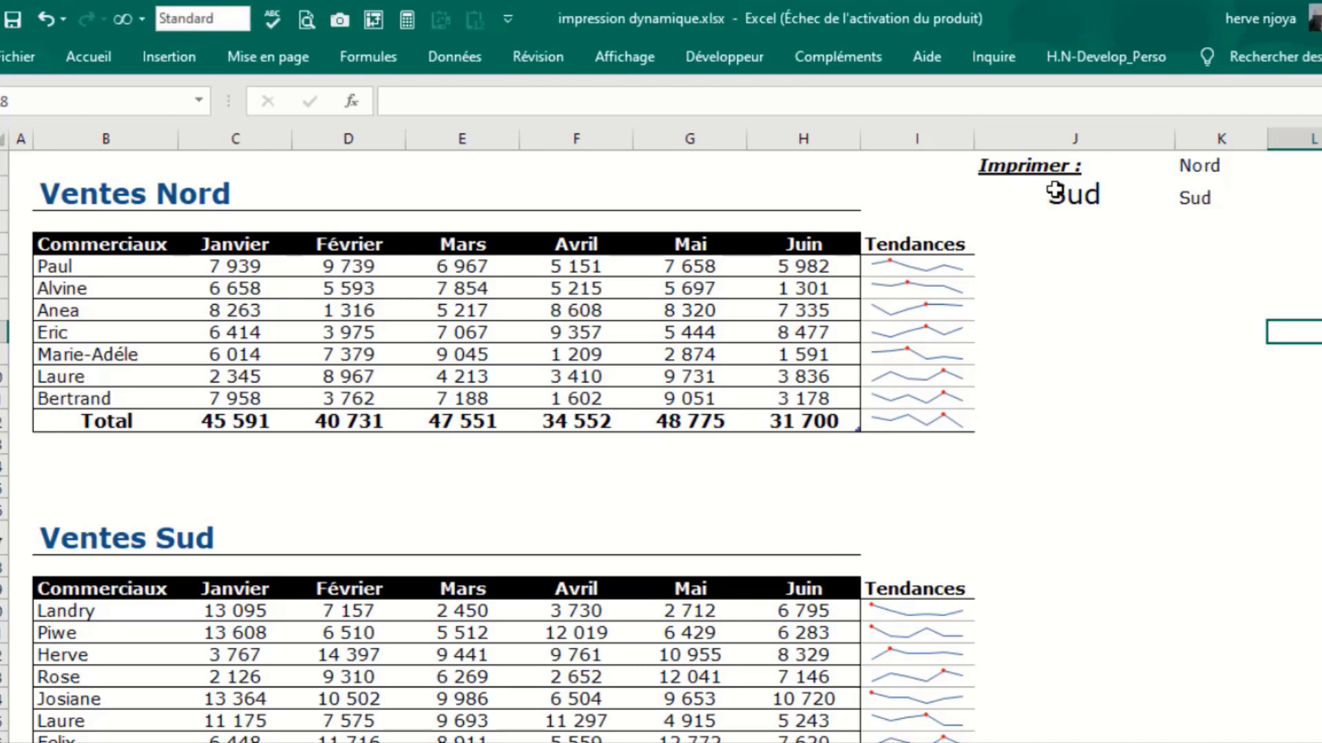
Step: Check the named ranges Sud and Nord by selecting each of them on the sheet
click(198, 100)
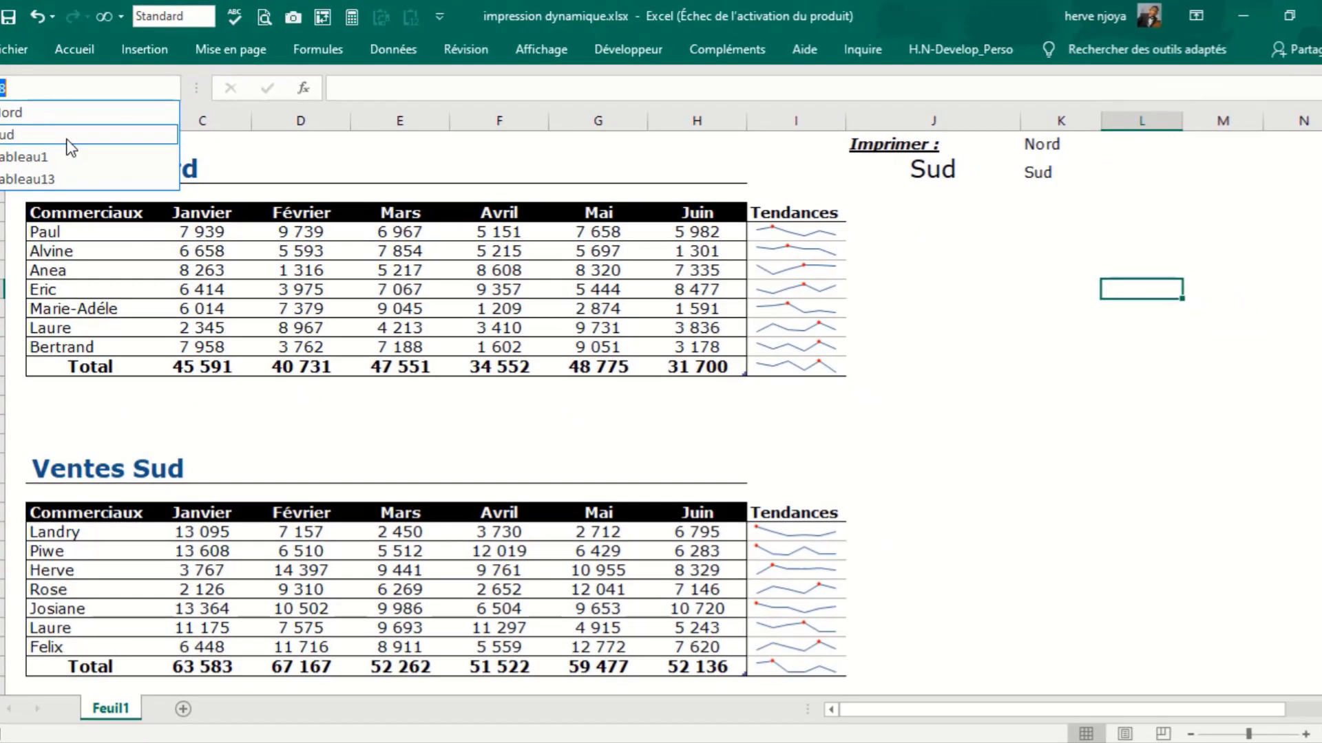
click(71, 135)
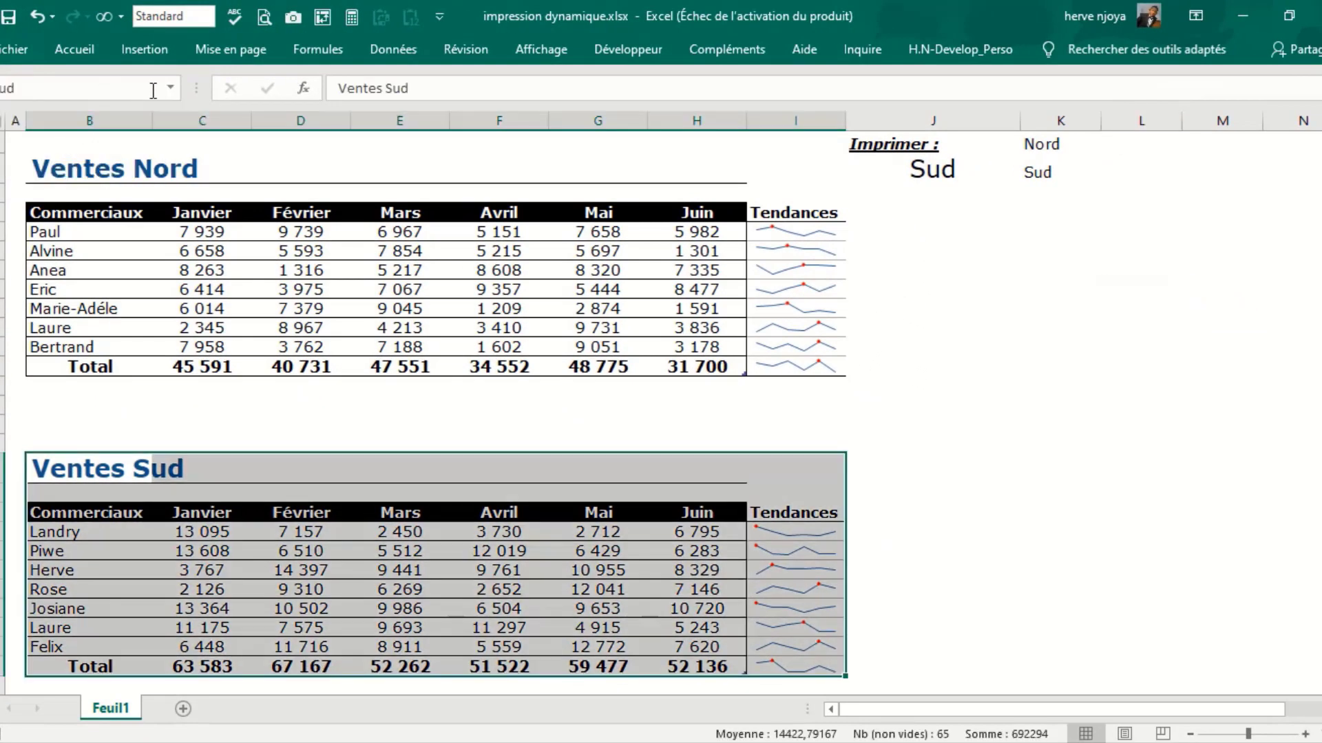
click(170, 89)
click(71, 113)
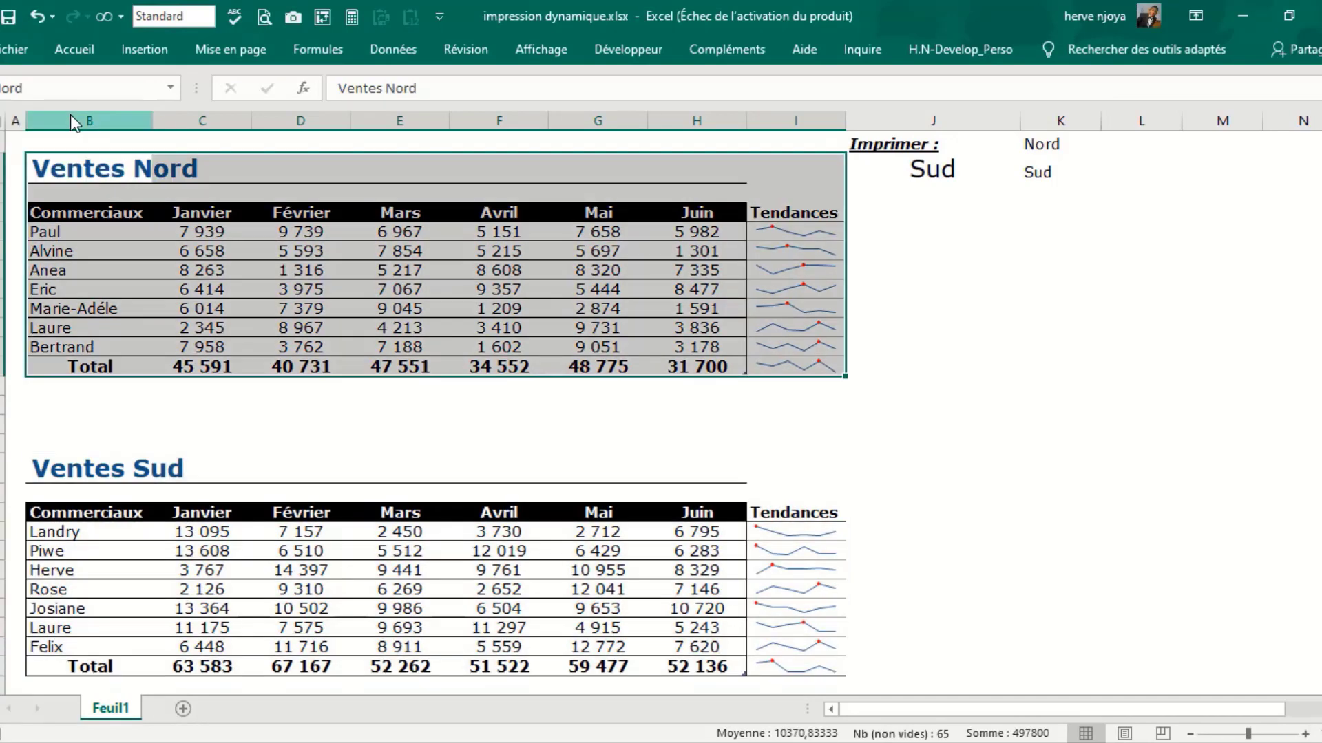
click(938, 291)
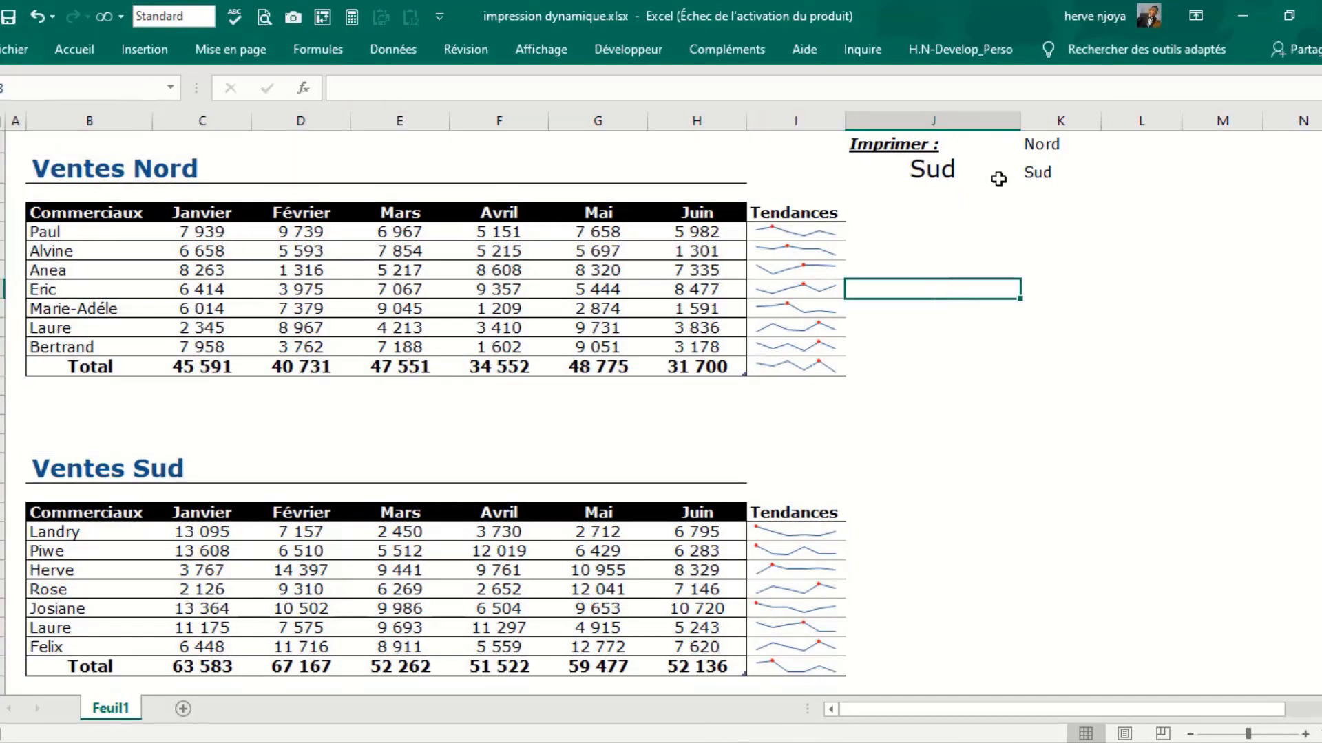
Step: Check the print preview with J2 set to Sud, then return to the sheet
click(921, 169)
click(922, 269)
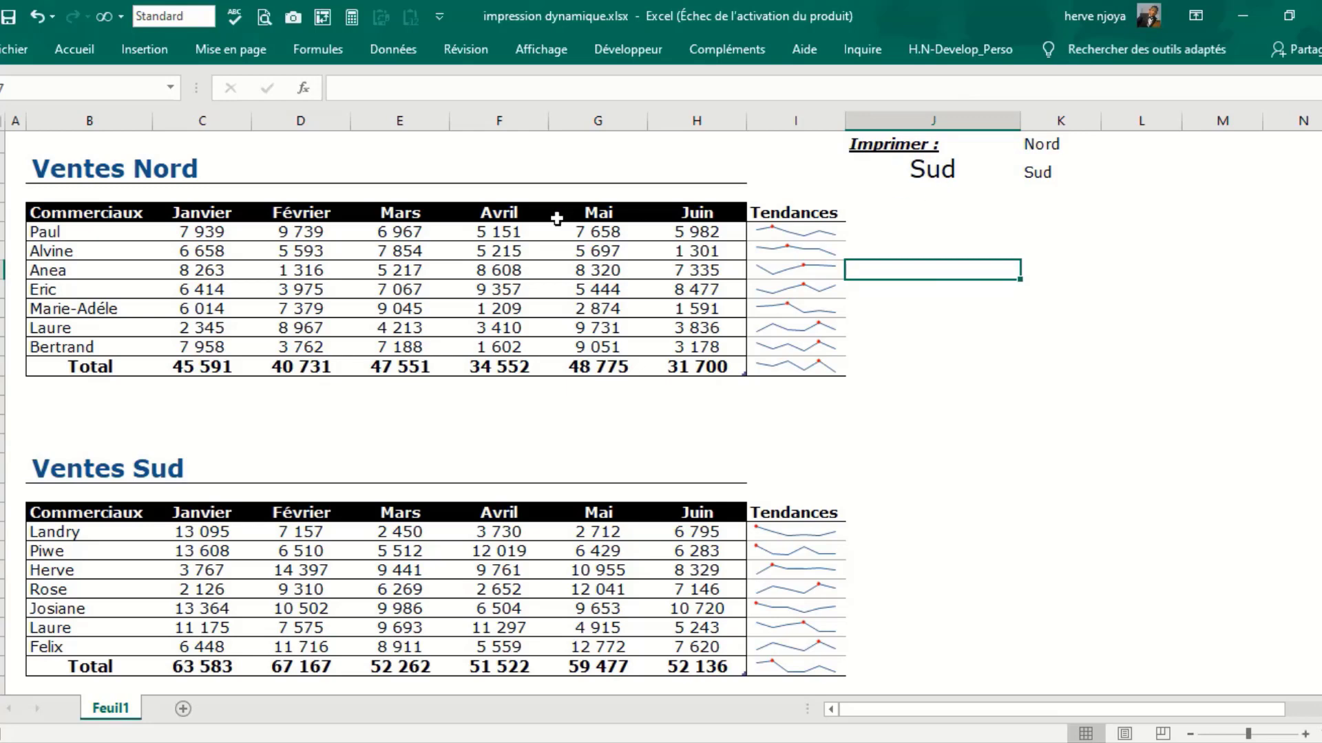
click(915, 158)
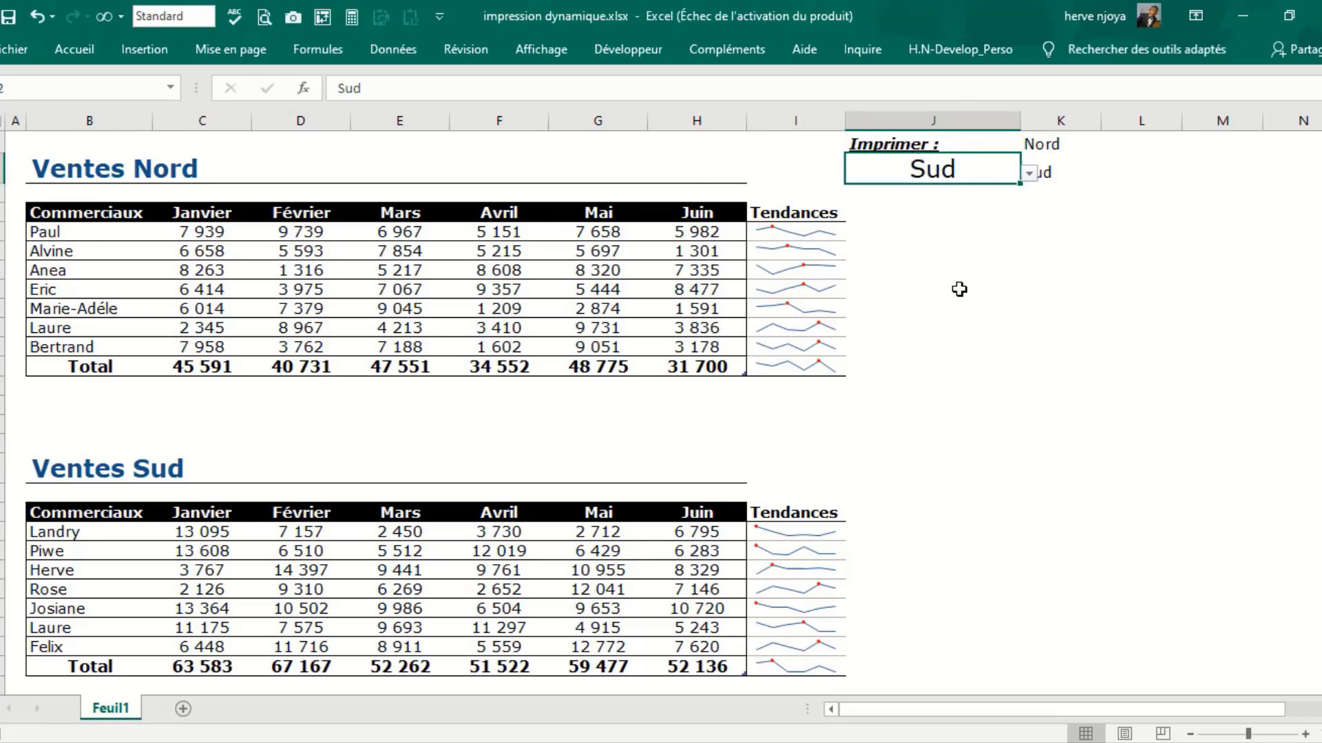
key(ctrl+p)
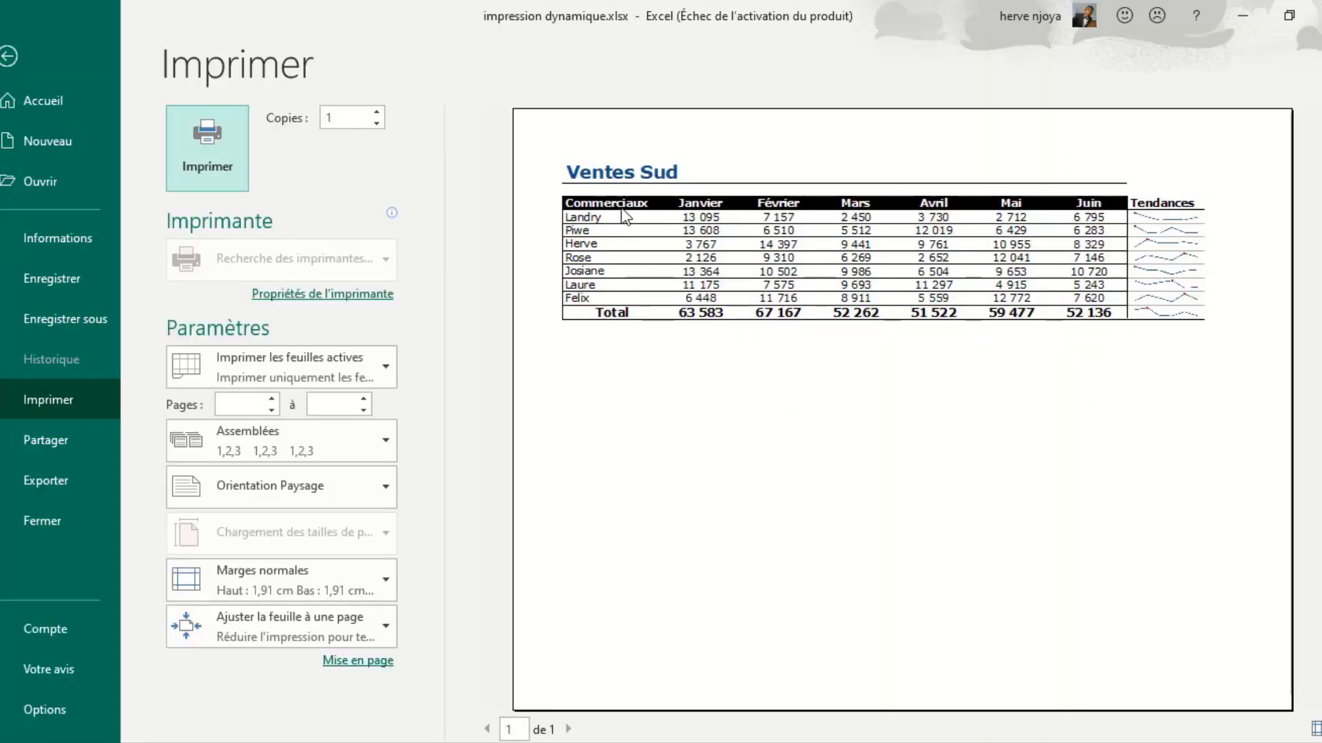
click(18, 52)
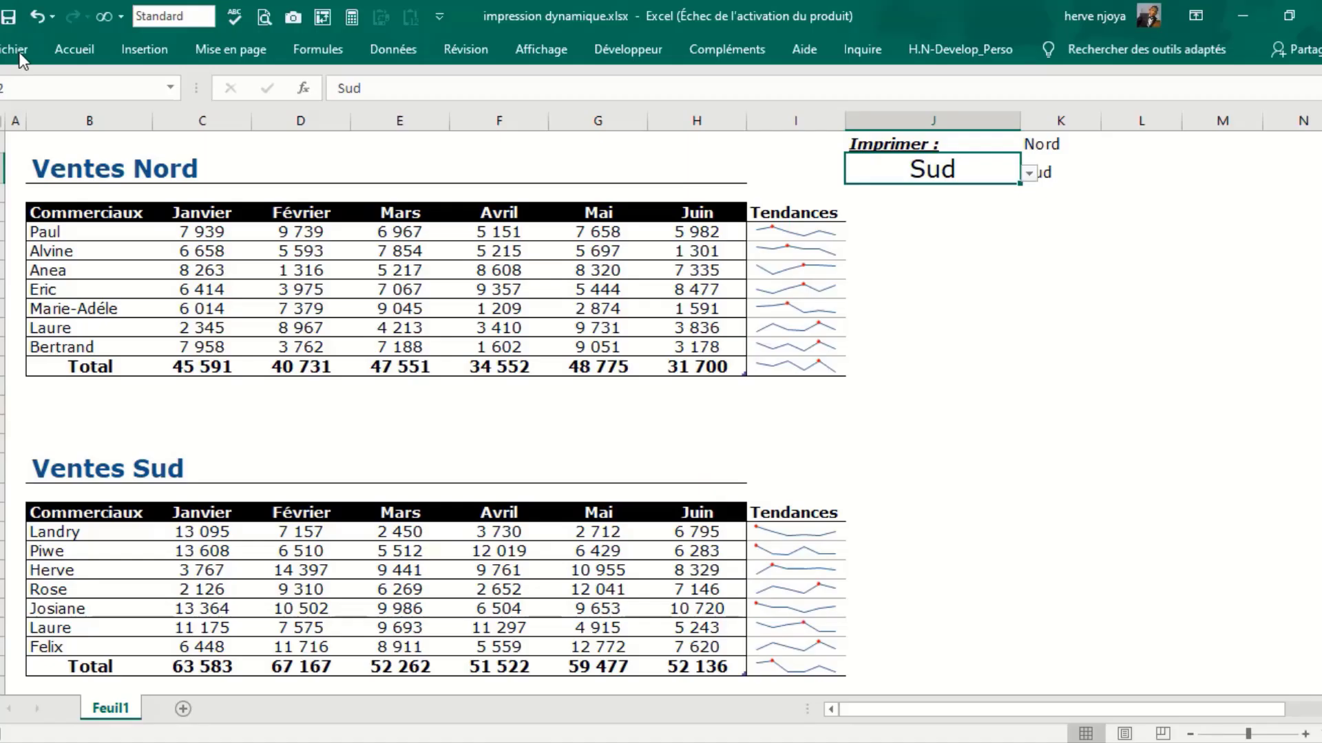
Step: Choose Nord from the drop-down list in J2 and check the print preview
click(1028, 174)
click(886, 193)
click(907, 212)
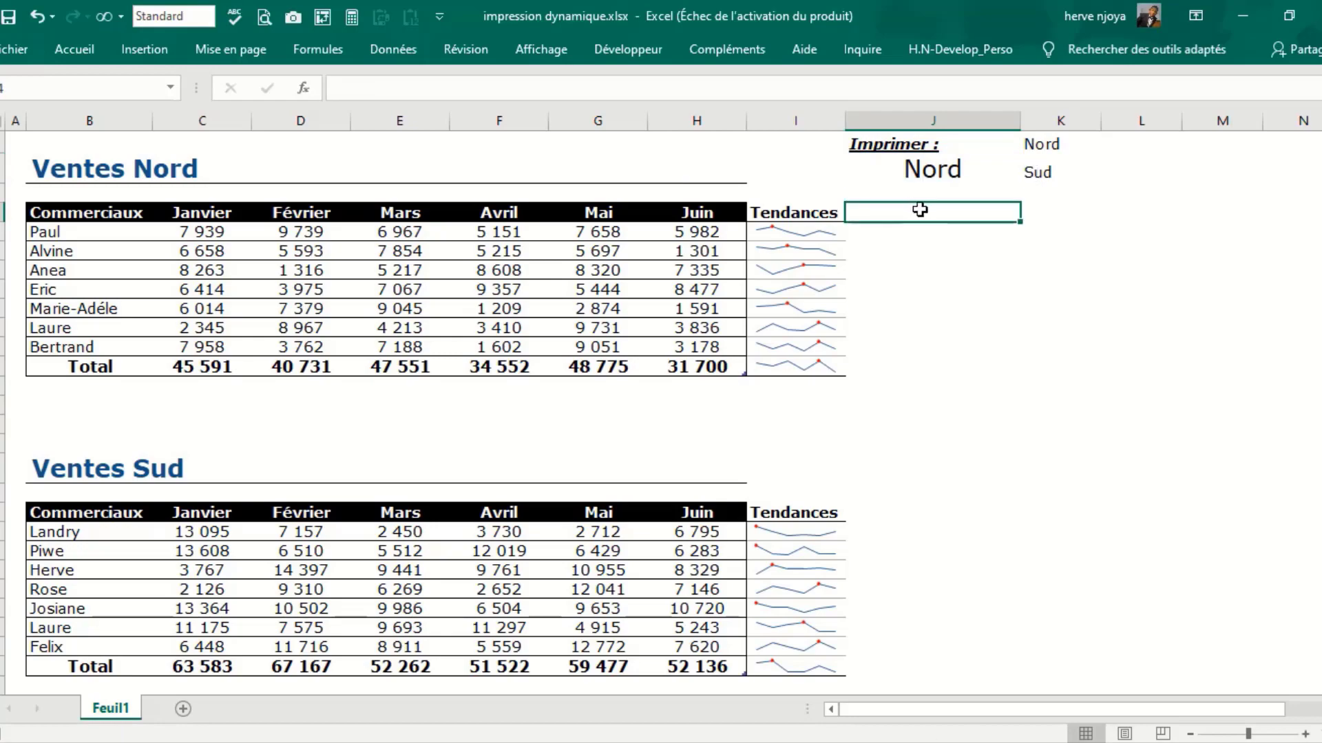
key(ctrl+p)
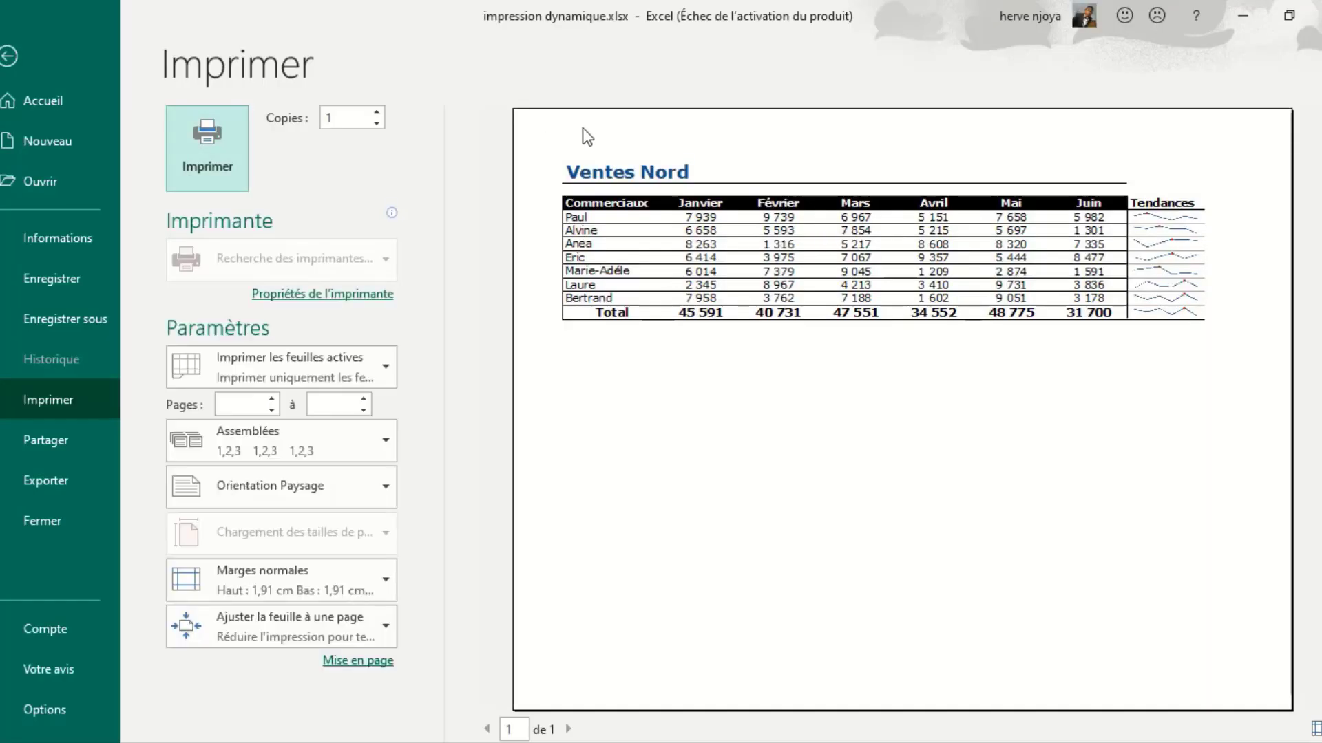
key(Escape)
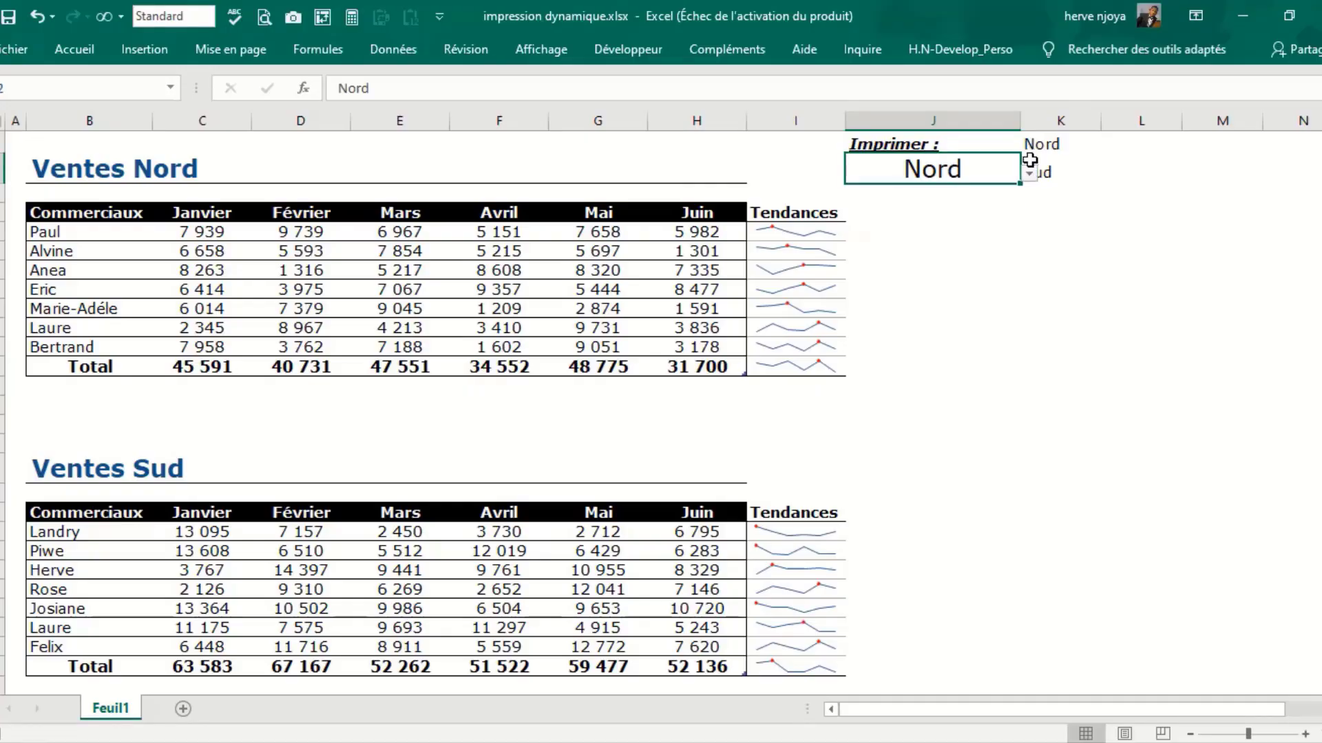
Step: Switch J2 back to Sud, check the print preview again and return to the sheet
click(1028, 173)
click(919, 204)
click(990, 209)
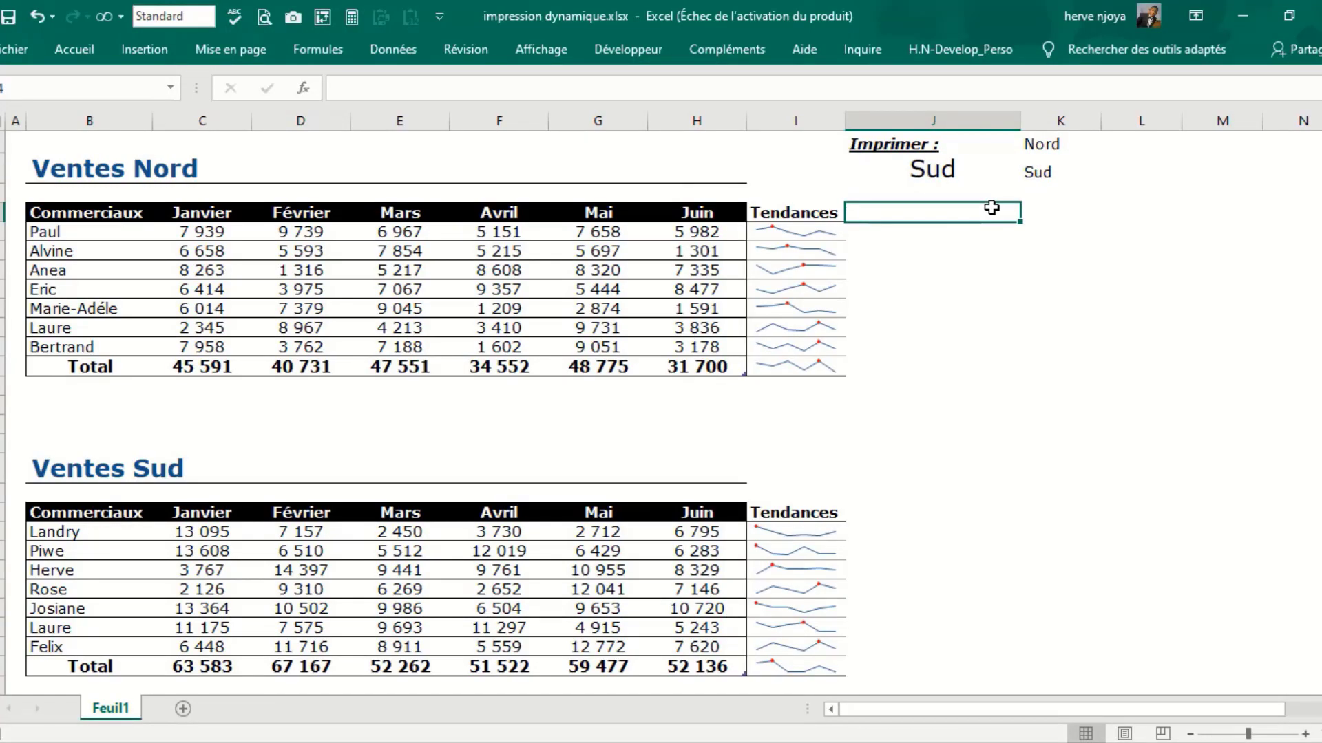
key(ctrl+p)
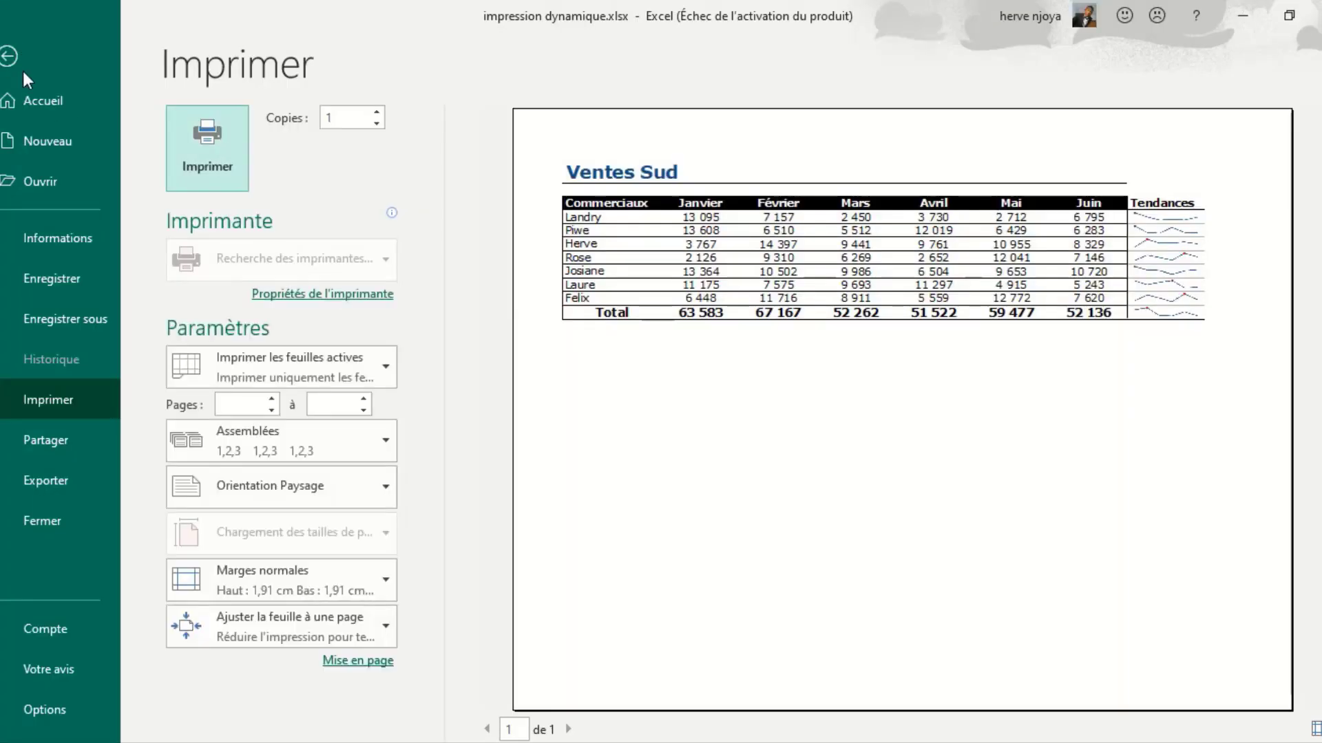
click(11, 58)
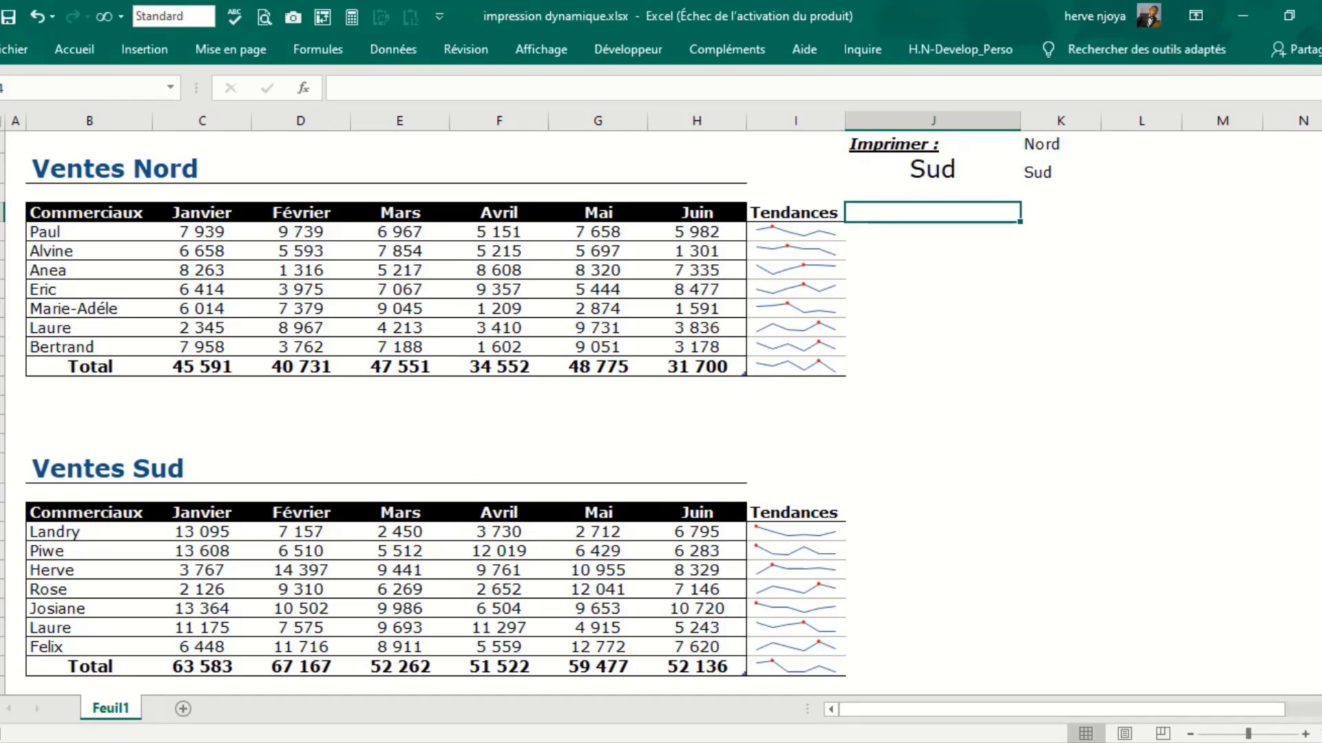
scroll(1155, 710, right, 1)
scroll(1315, 710, right, 6)
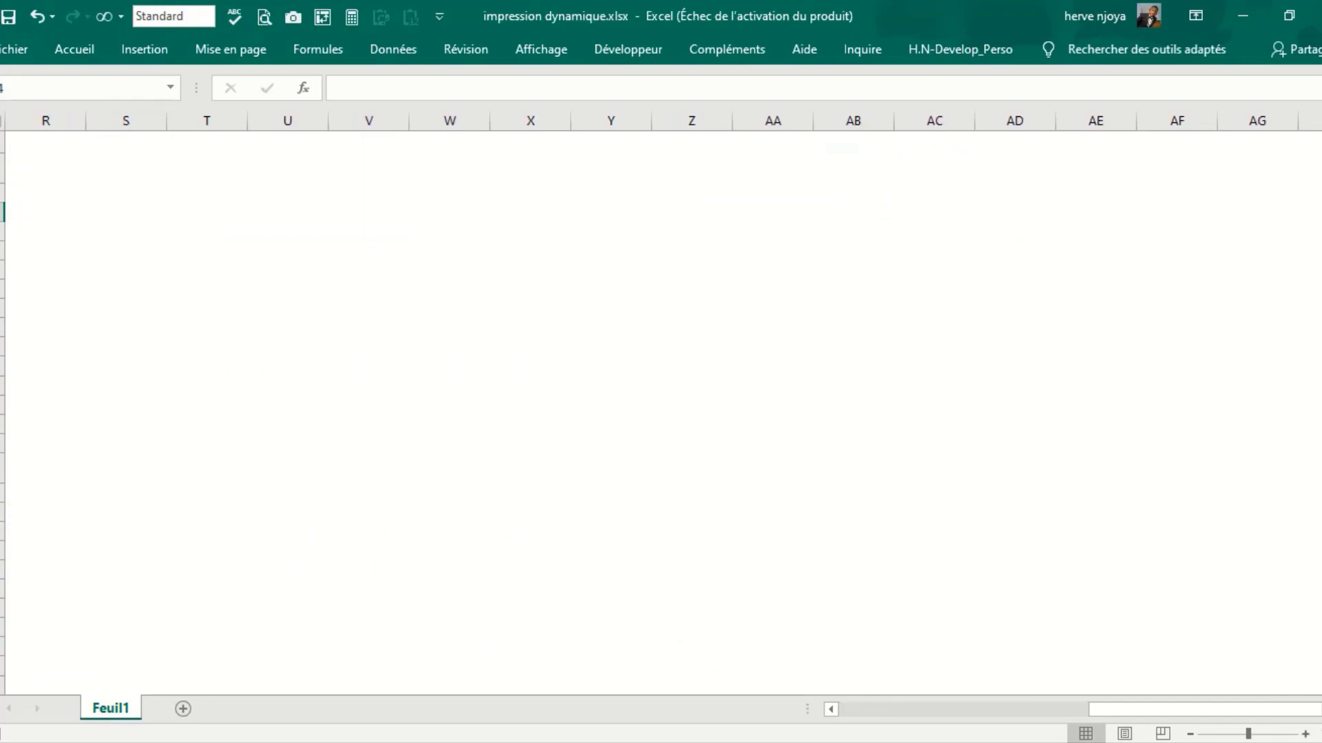
drag(221, 205, 1239, 555)
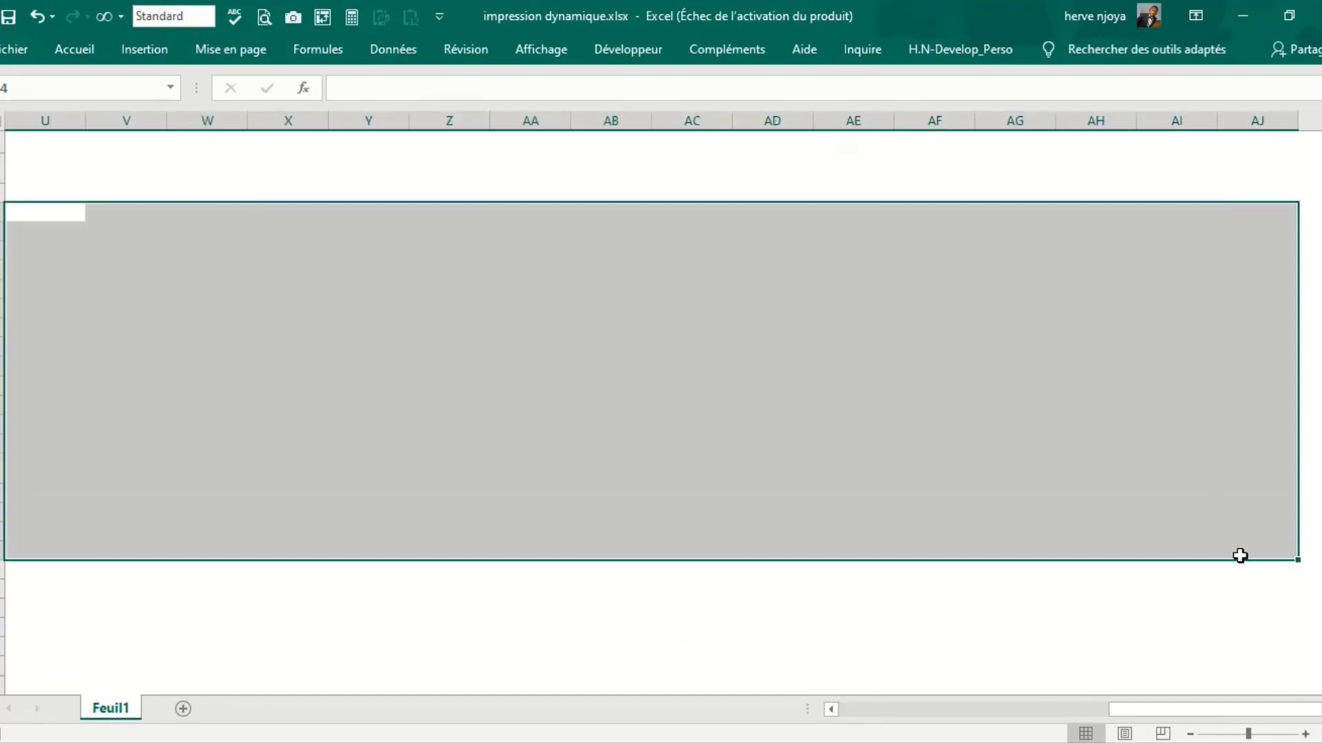
drag(1144, 710, 811, 722)
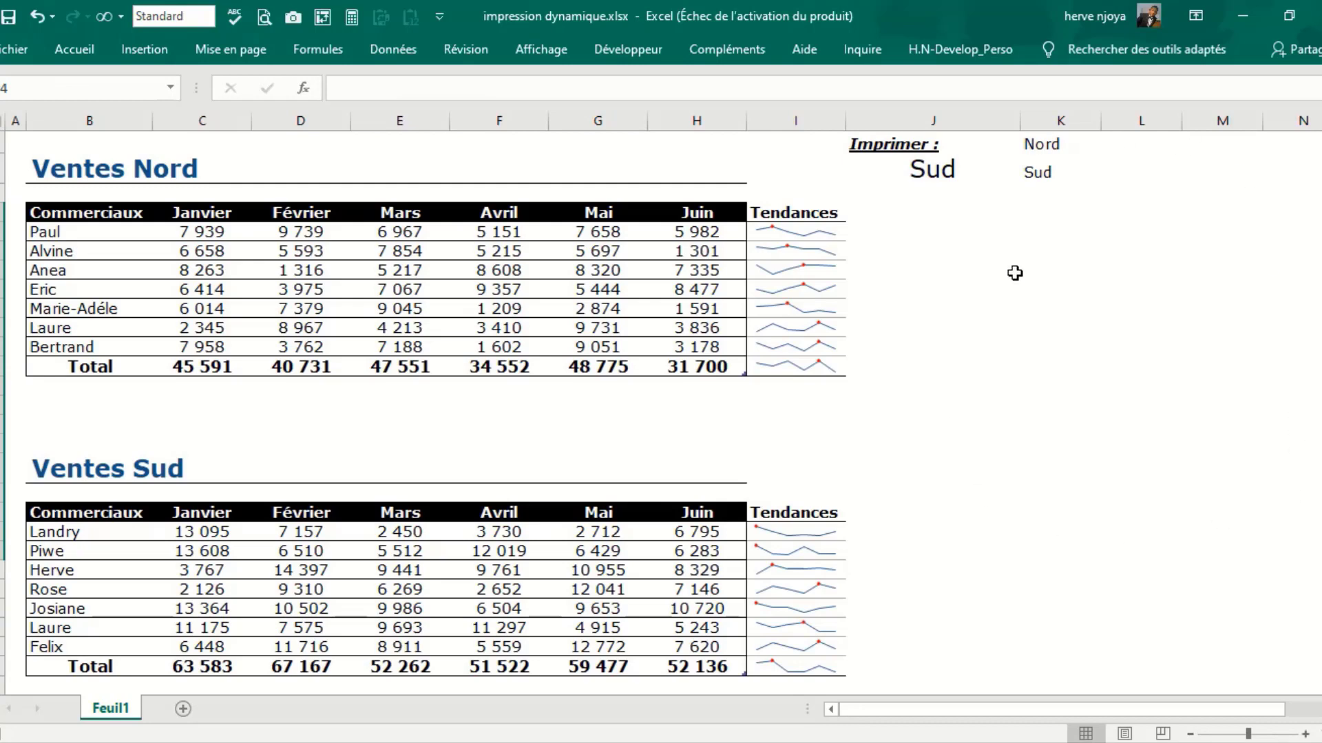
drag(1023, 143, 1056, 274)
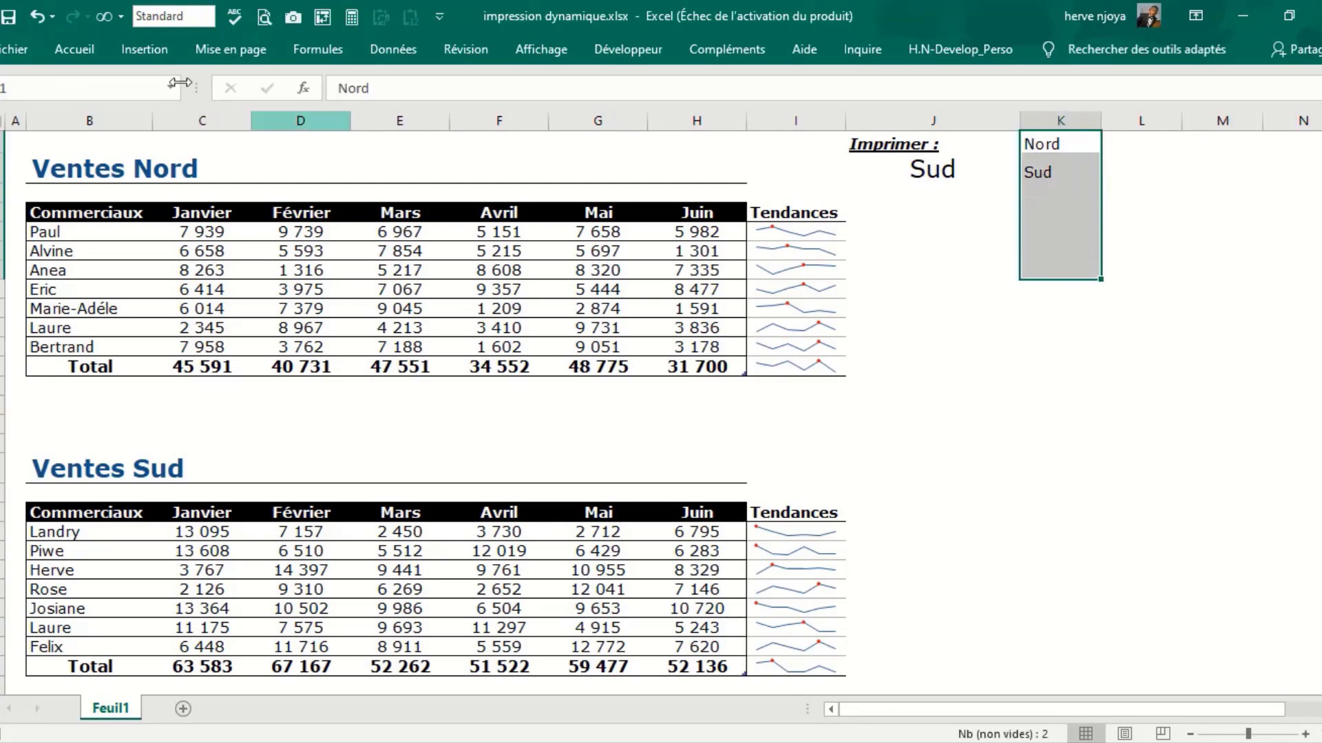
click(227, 50)
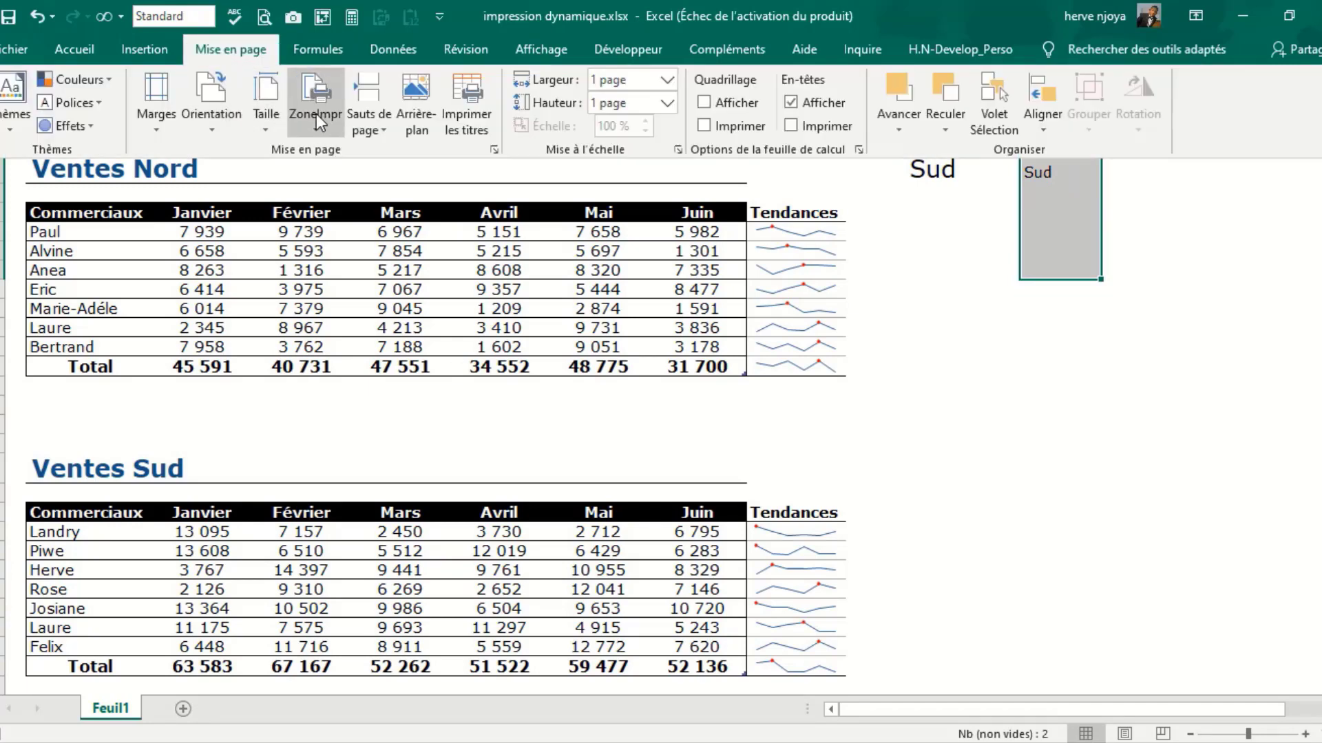
click(985, 366)
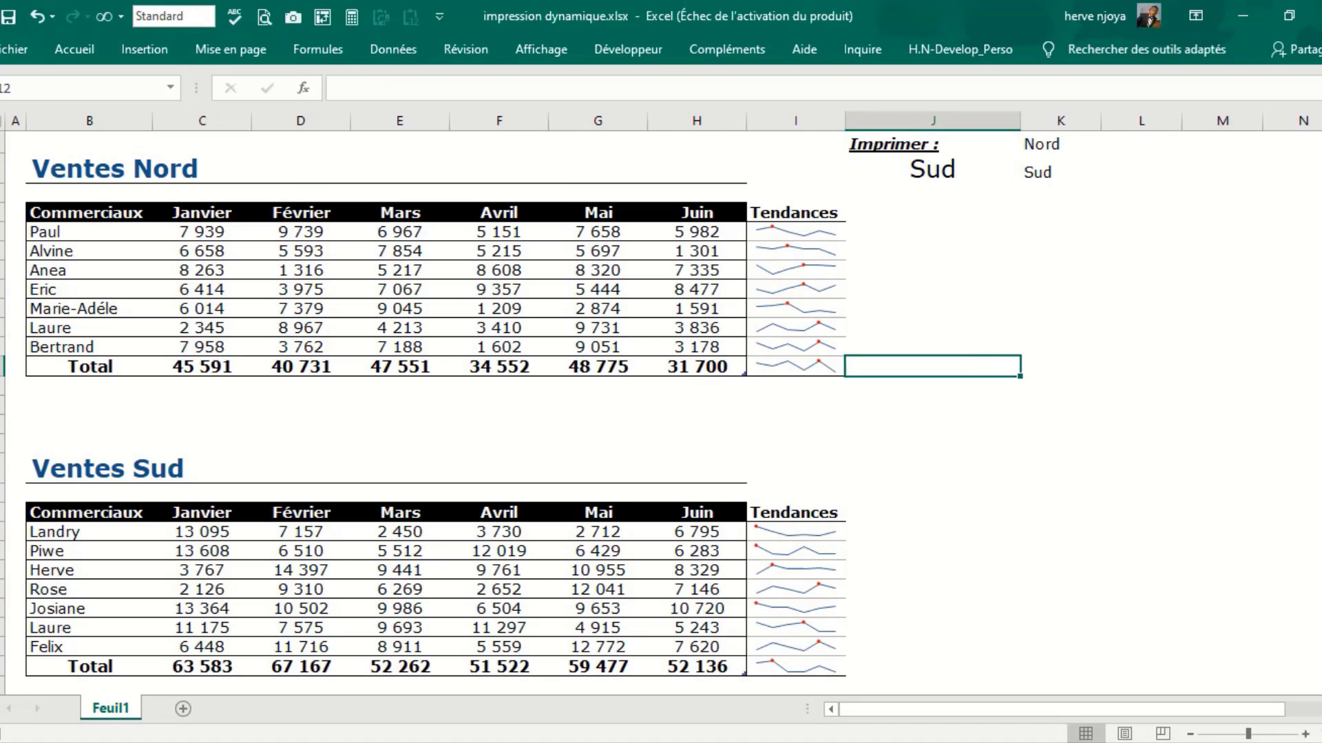
Step: Set the Ventes Nord block, B2:I12 including the Tendances column, as the print area again
drag(52, 165, 810, 365)
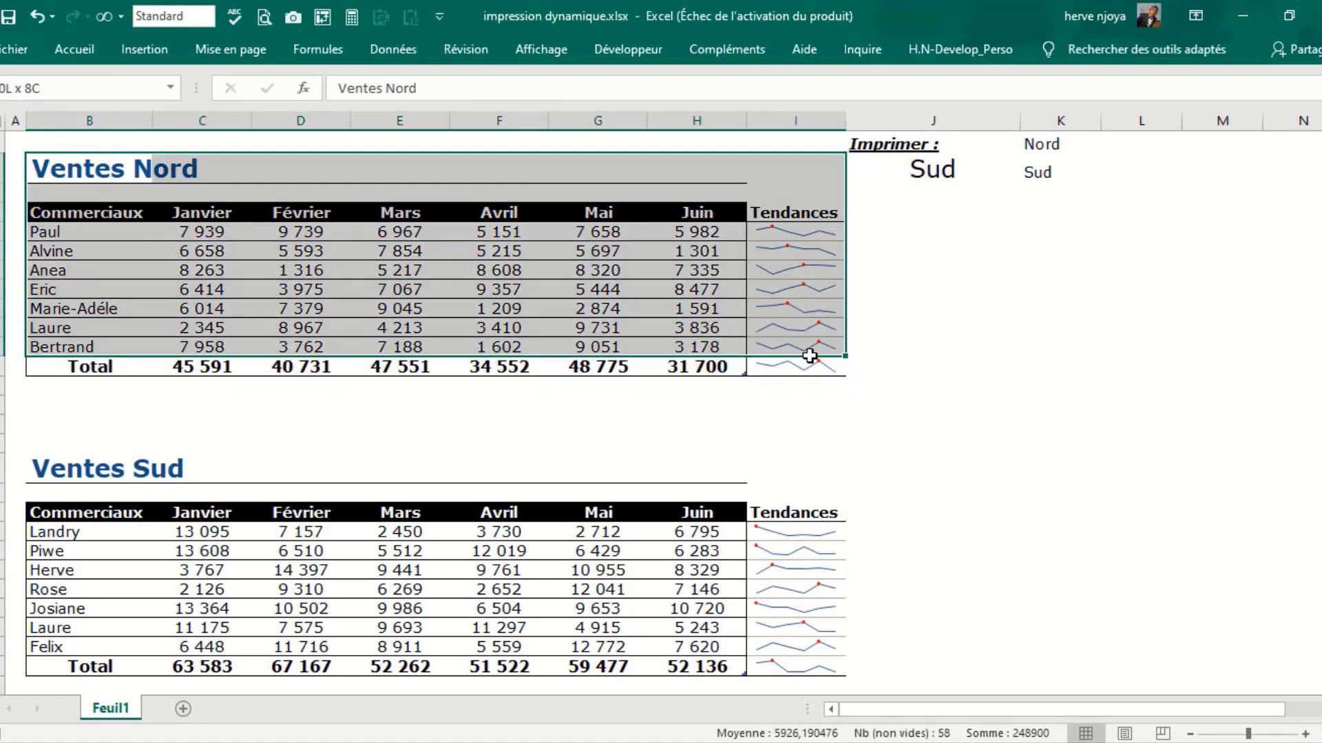
click(194, 52)
click(313, 129)
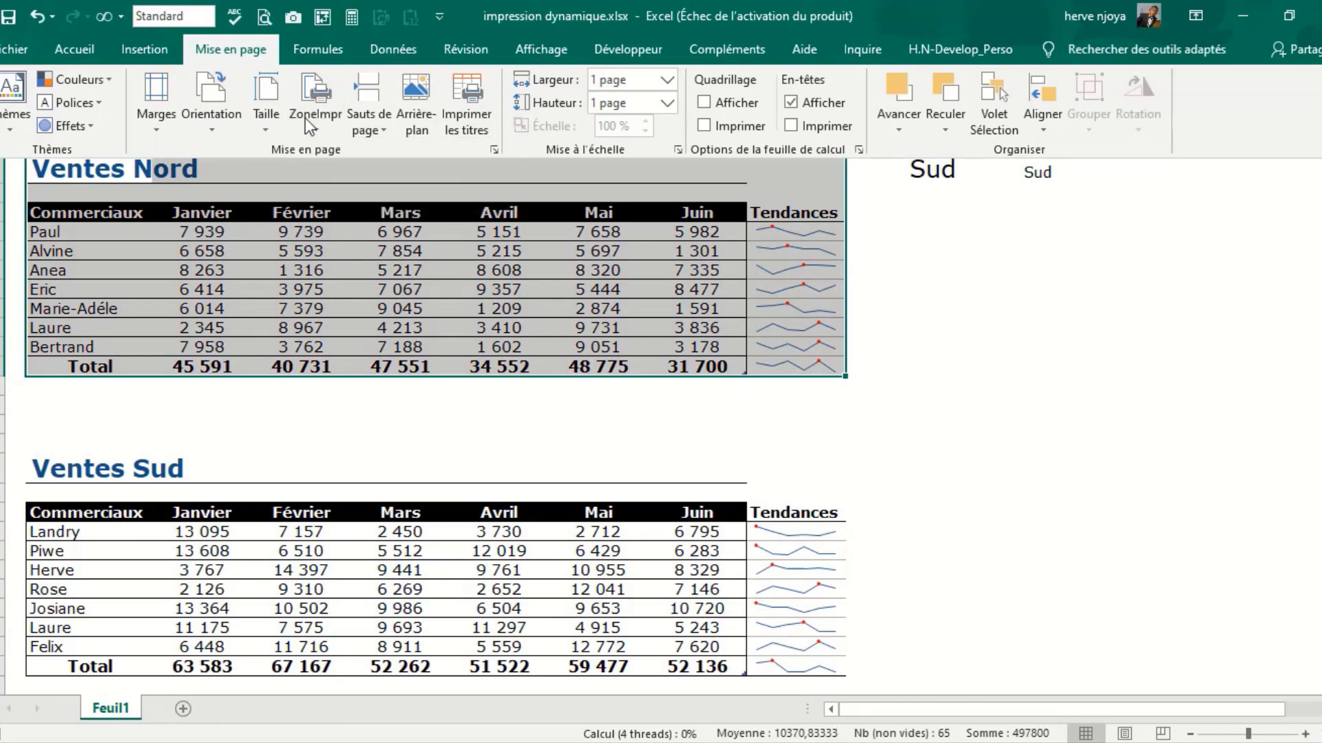
click(948, 283)
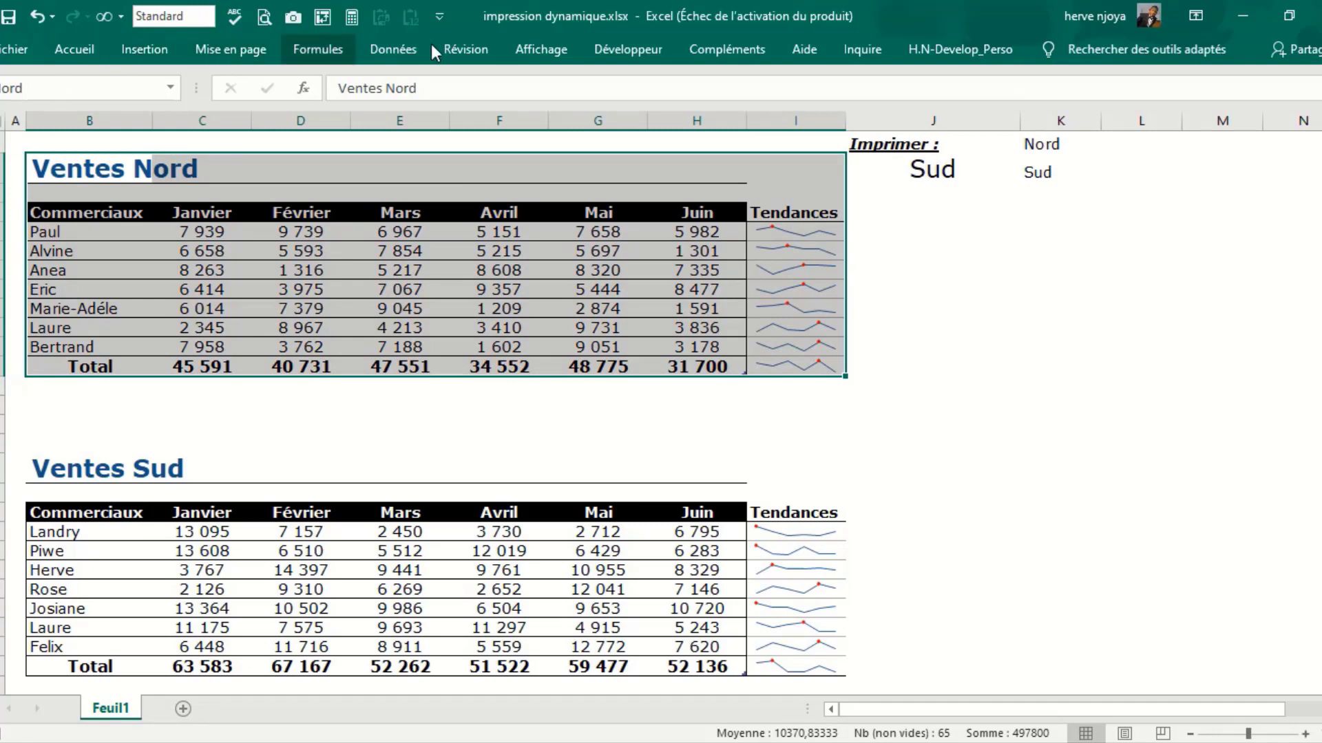
Step: Edit the name Zone_d_impression in the Name Manager so that it refers to =INDIRECT(Feuil1!$J$2)
click(342, 50)
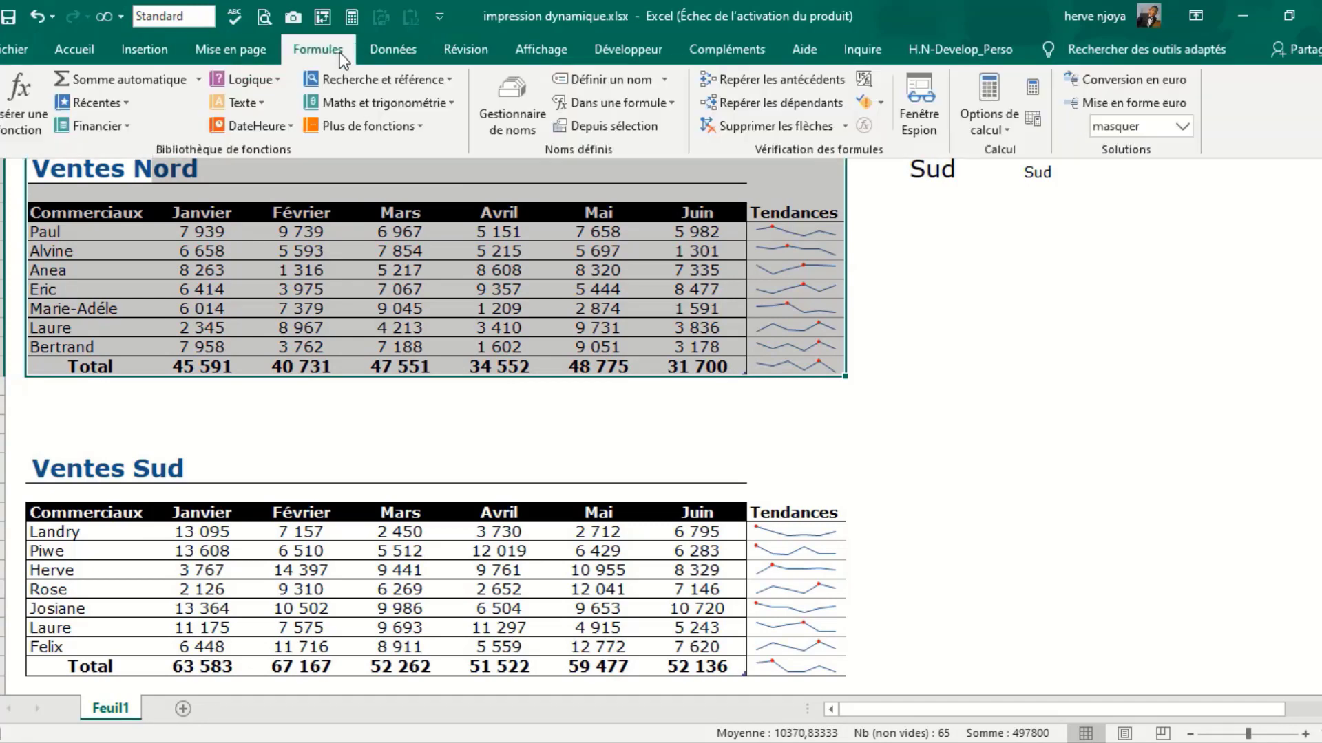
click(506, 125)
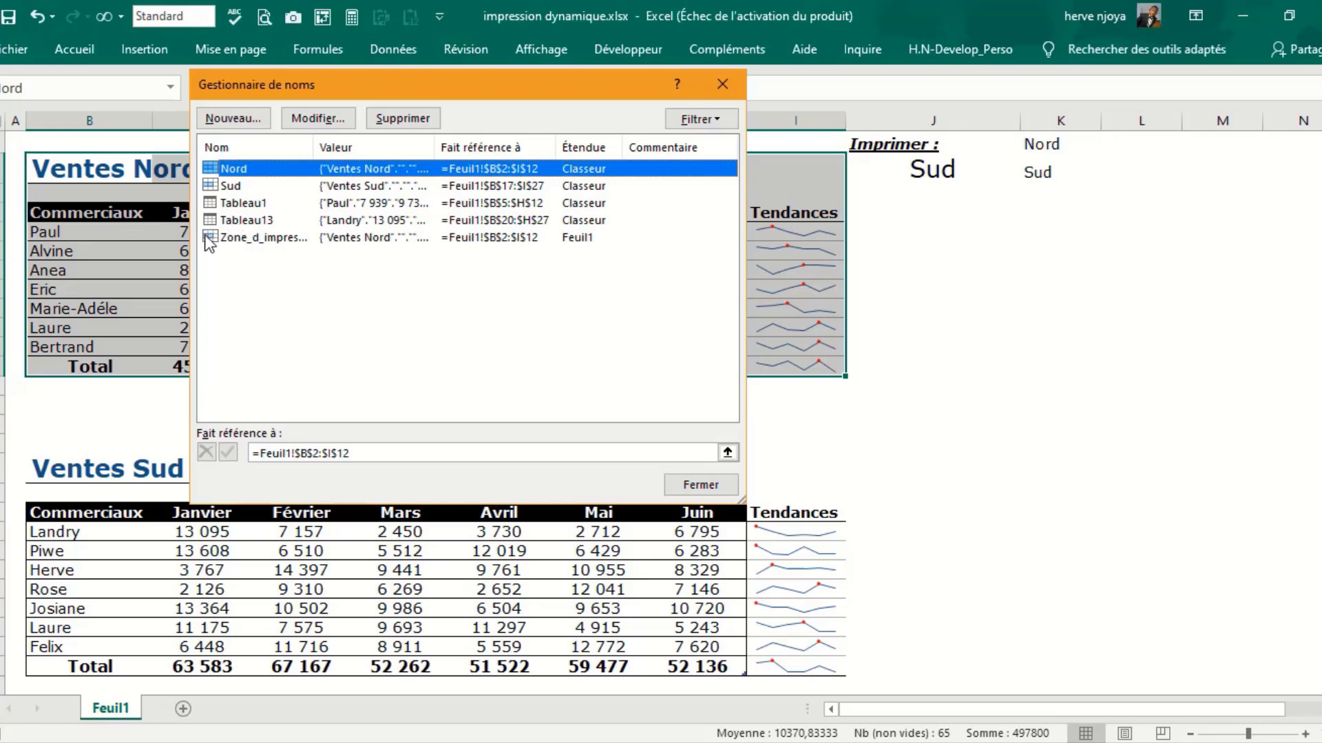
click(348, 237)
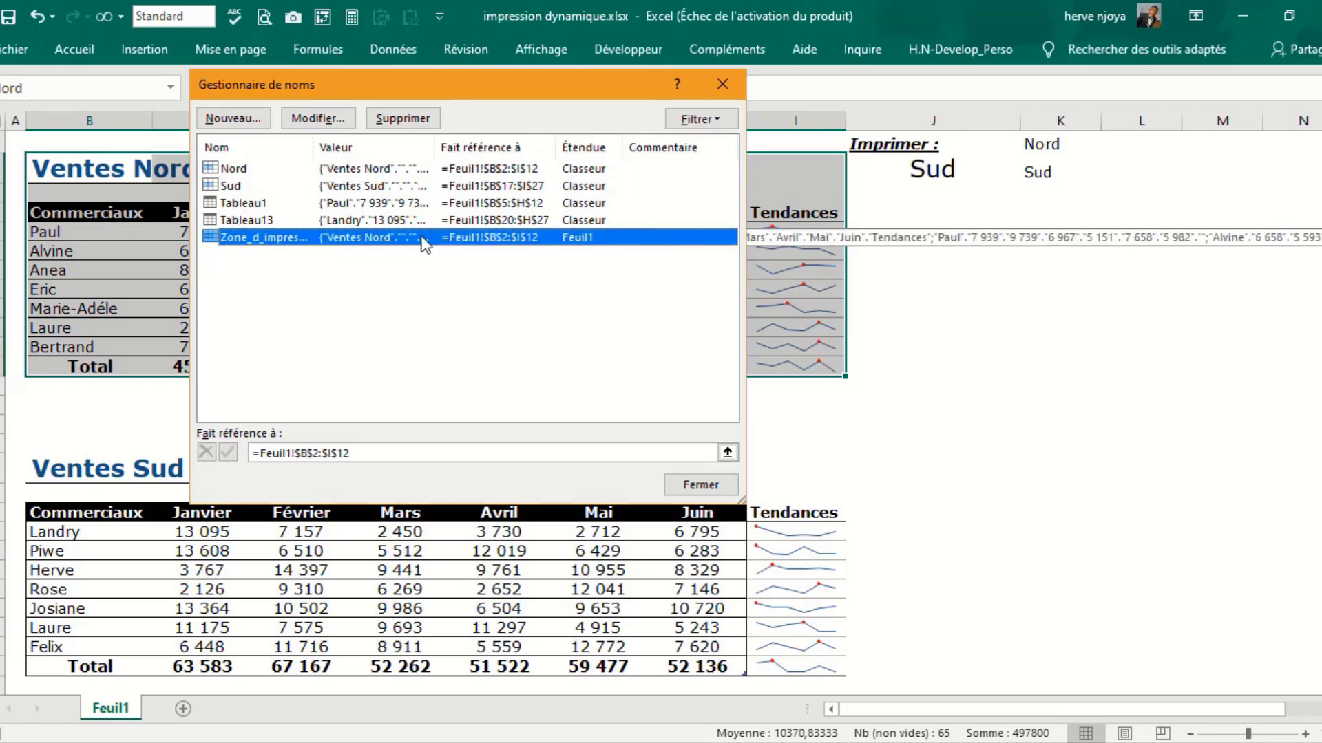
click(319, 118)
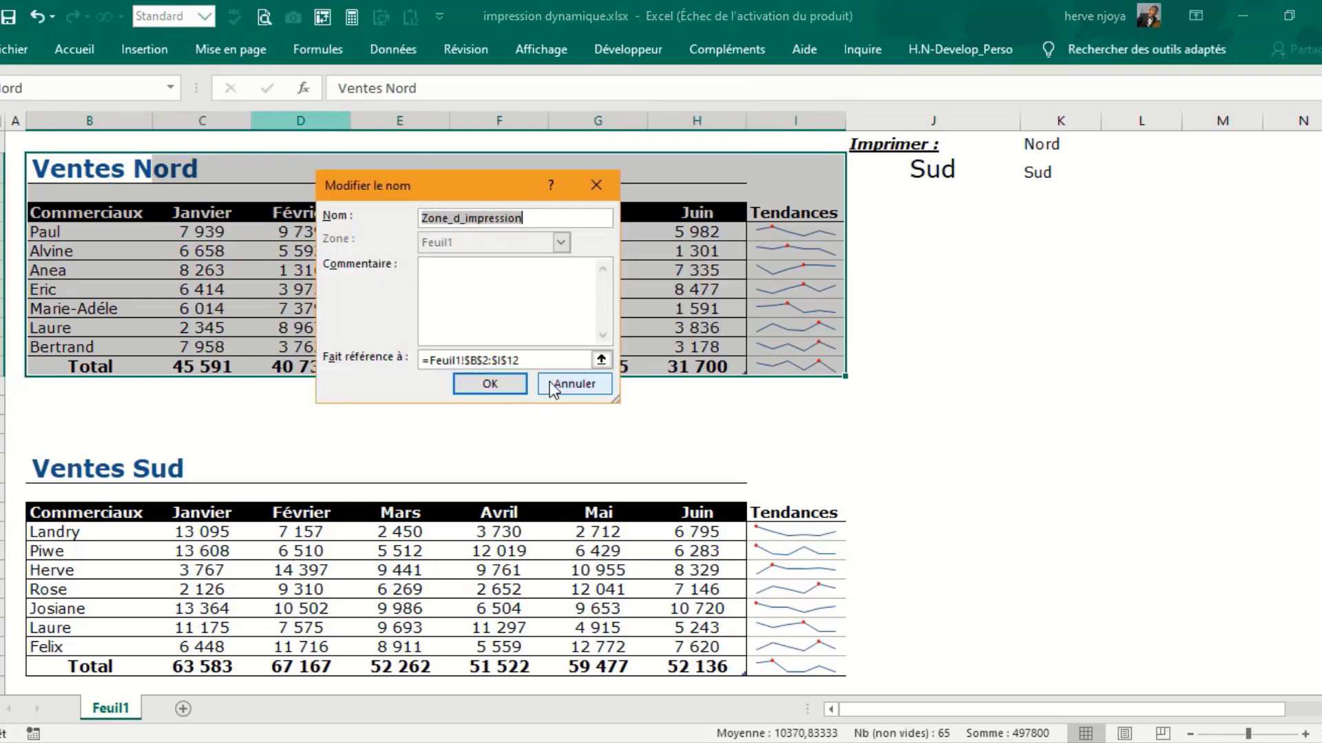
click(544, 360)
drag(544, 360, 403, 356)
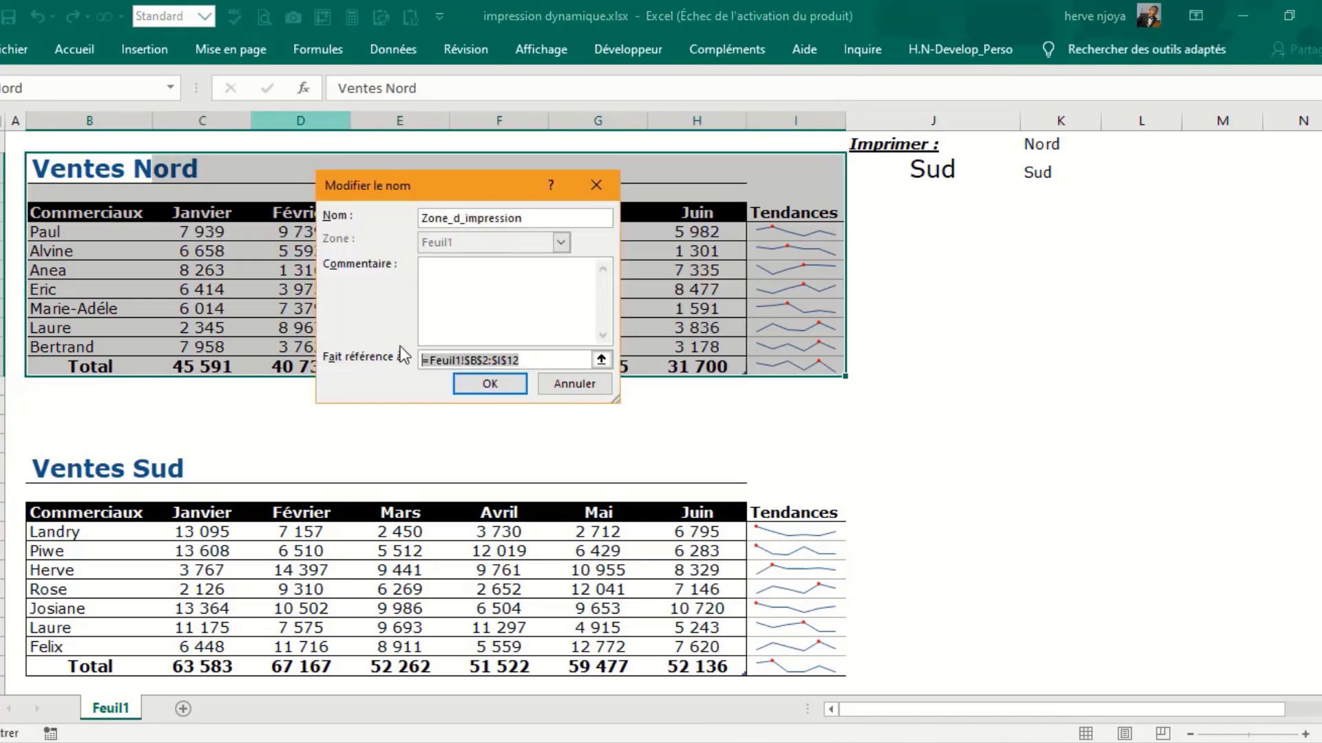
text(=)
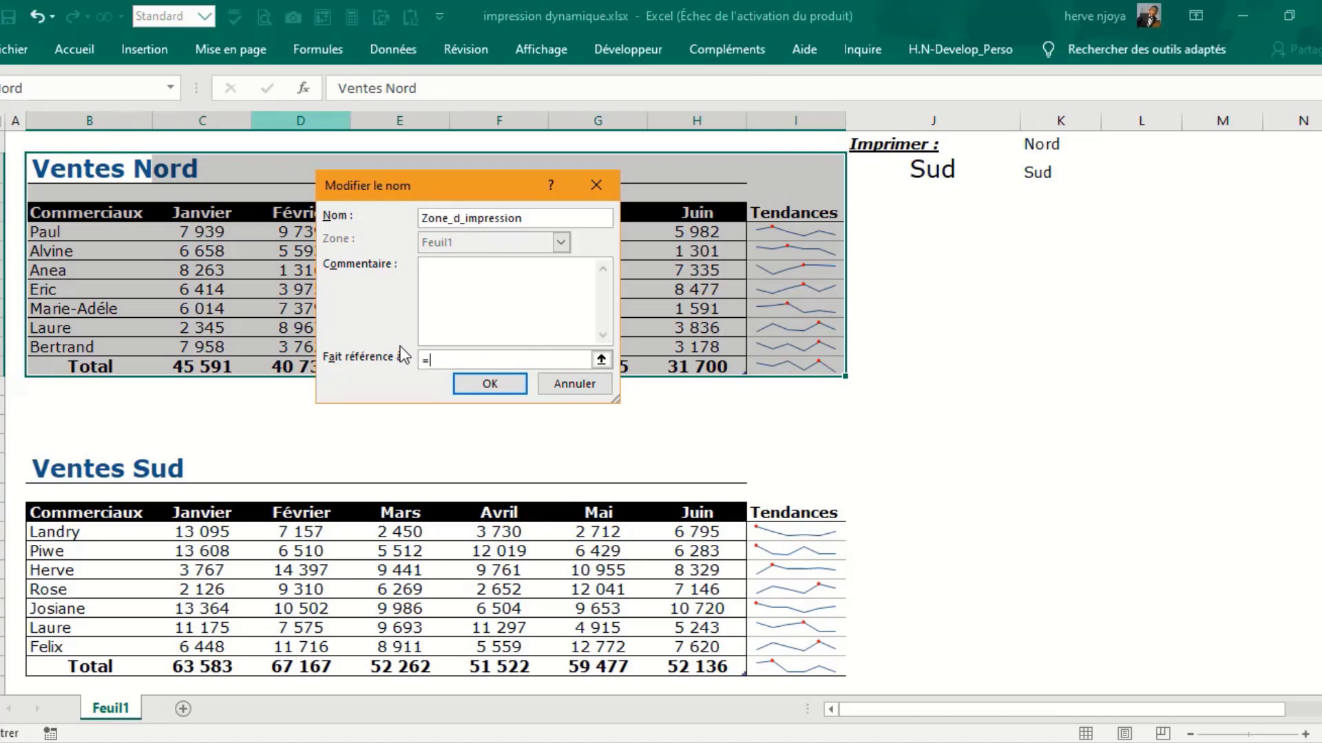
text(INDIRECT()
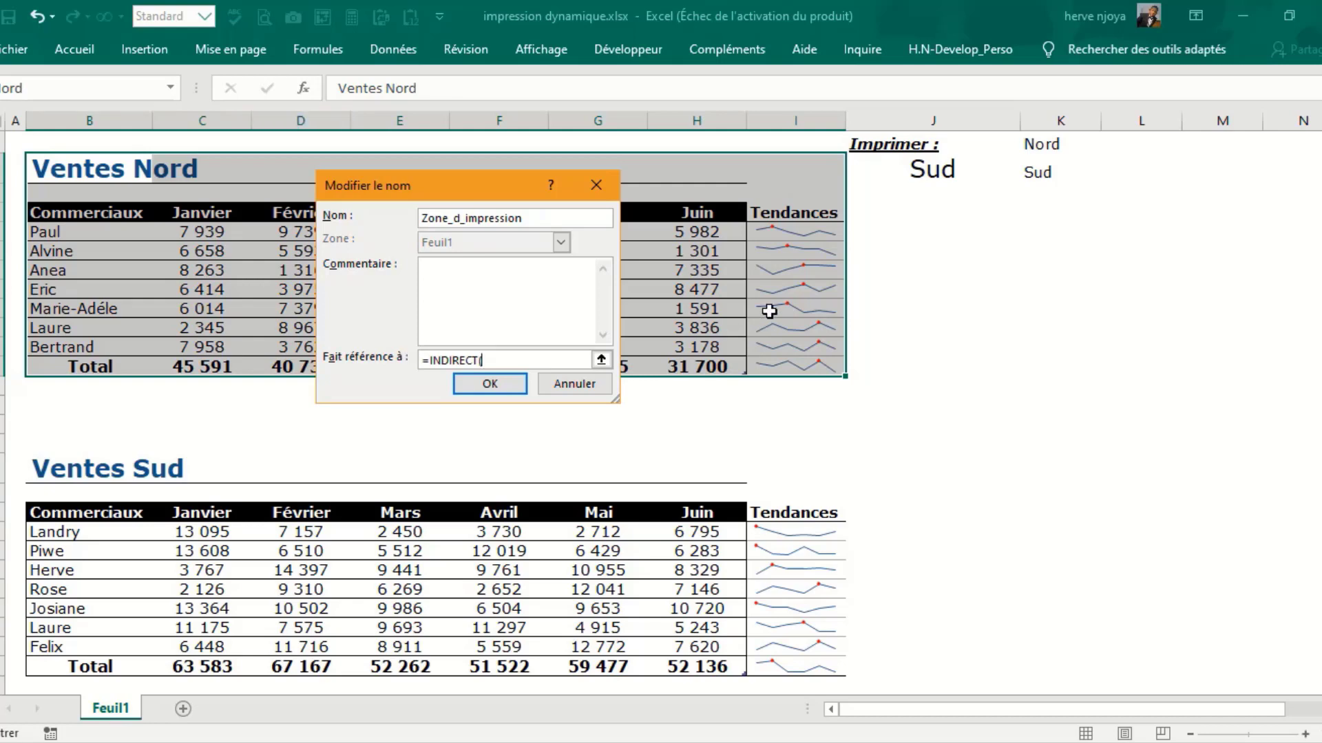
click(931, 172)
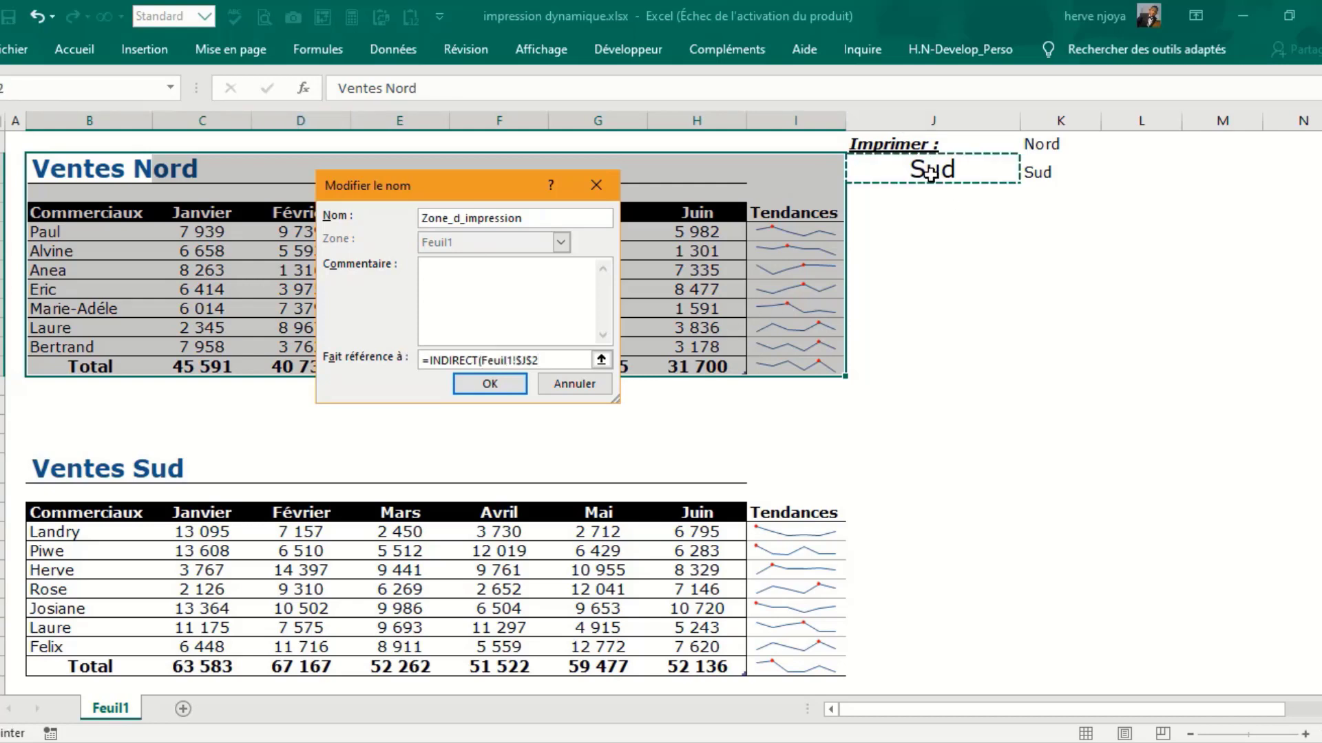
text())
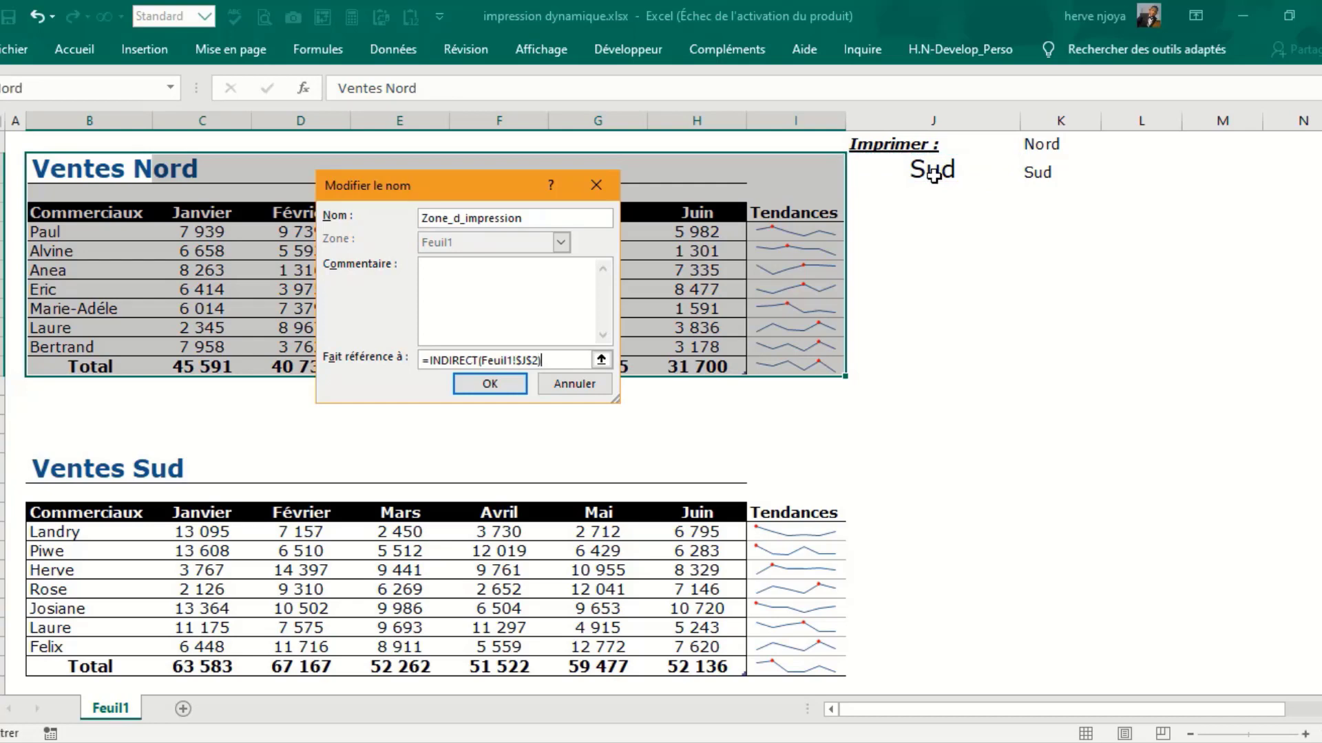
click(486, 384)
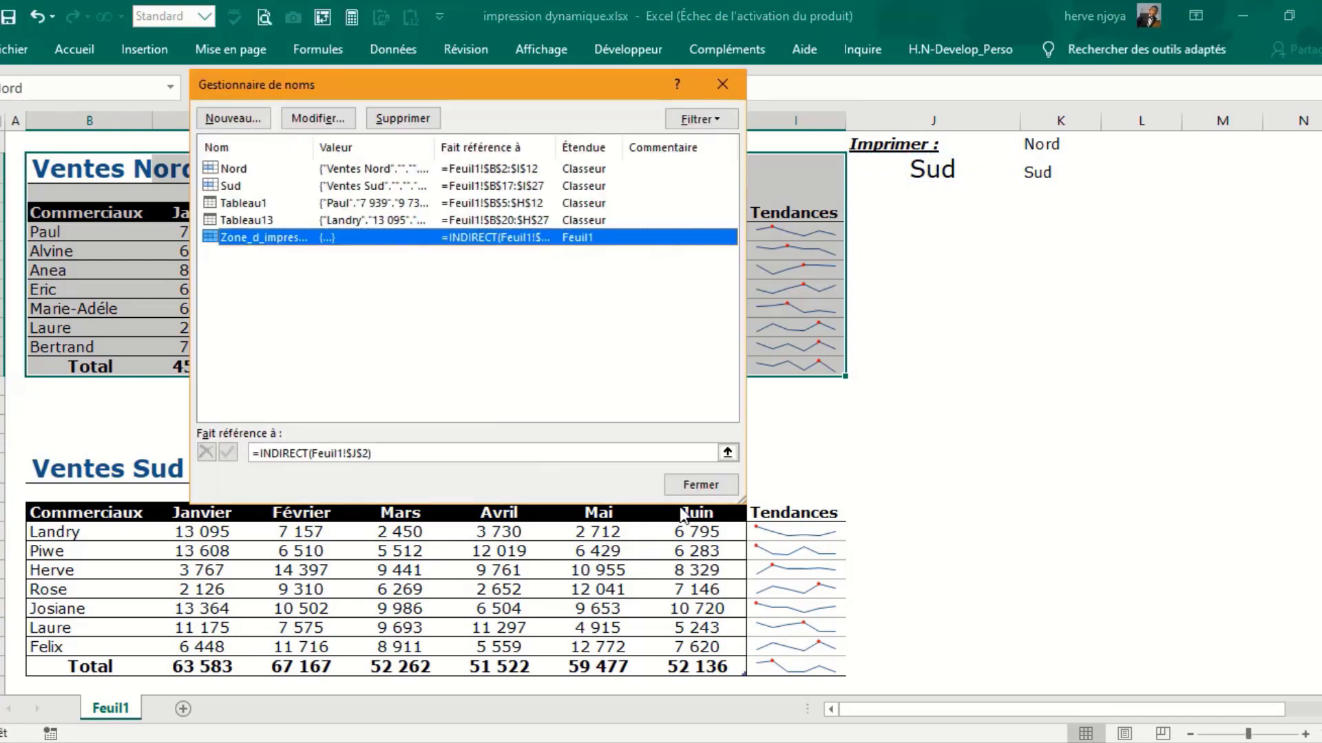
click(716, 77)
Step: Open the print preview to check the redefined print area with J2 set to Sud
click(972, 327)
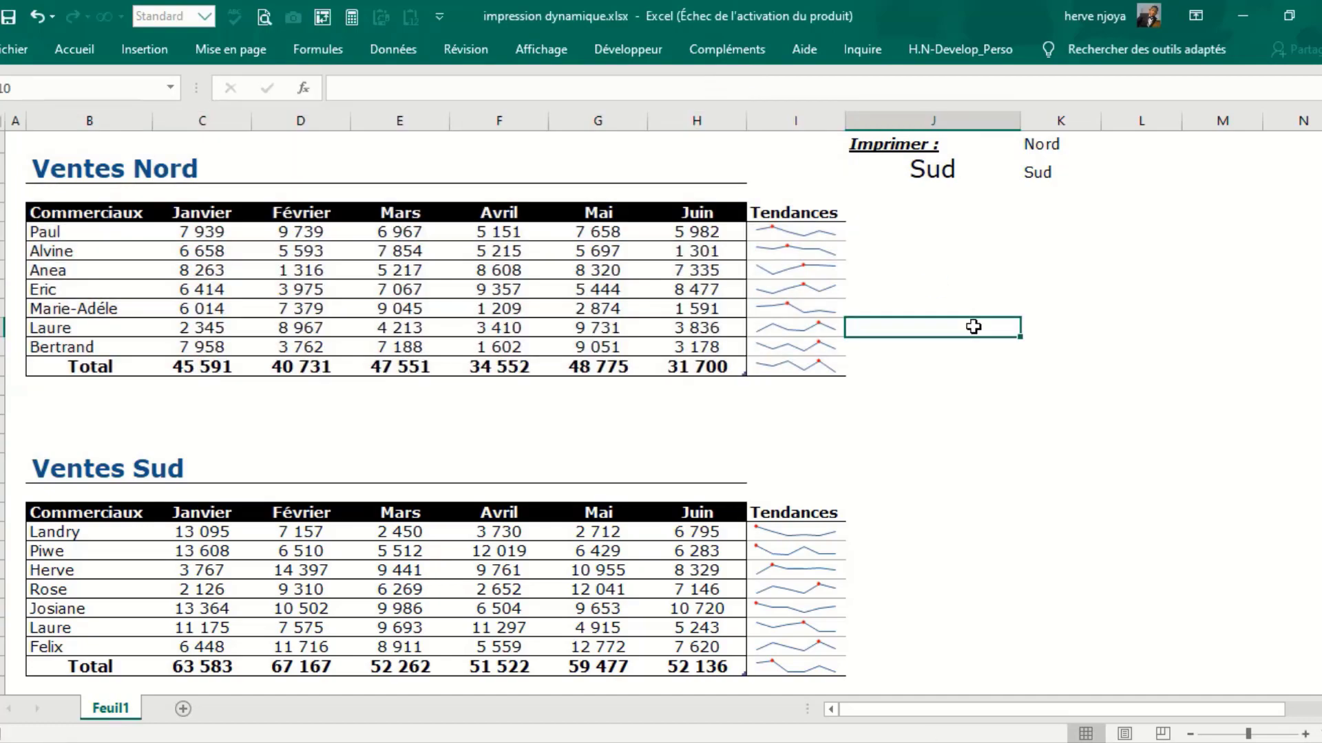
key(ctrl+p)
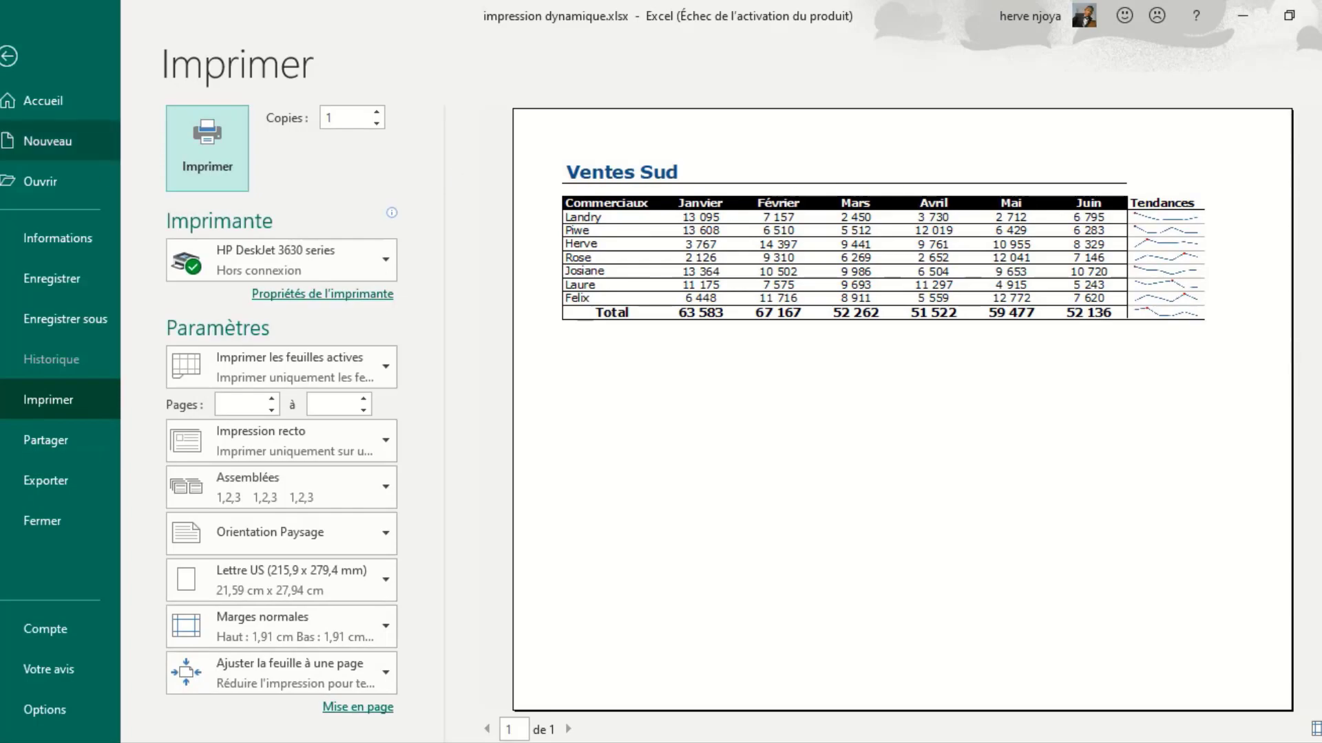
Step: Return to the sheet and name the Tendances column cells spanning both tables, I4:I27, as Graph
click(9, 55)
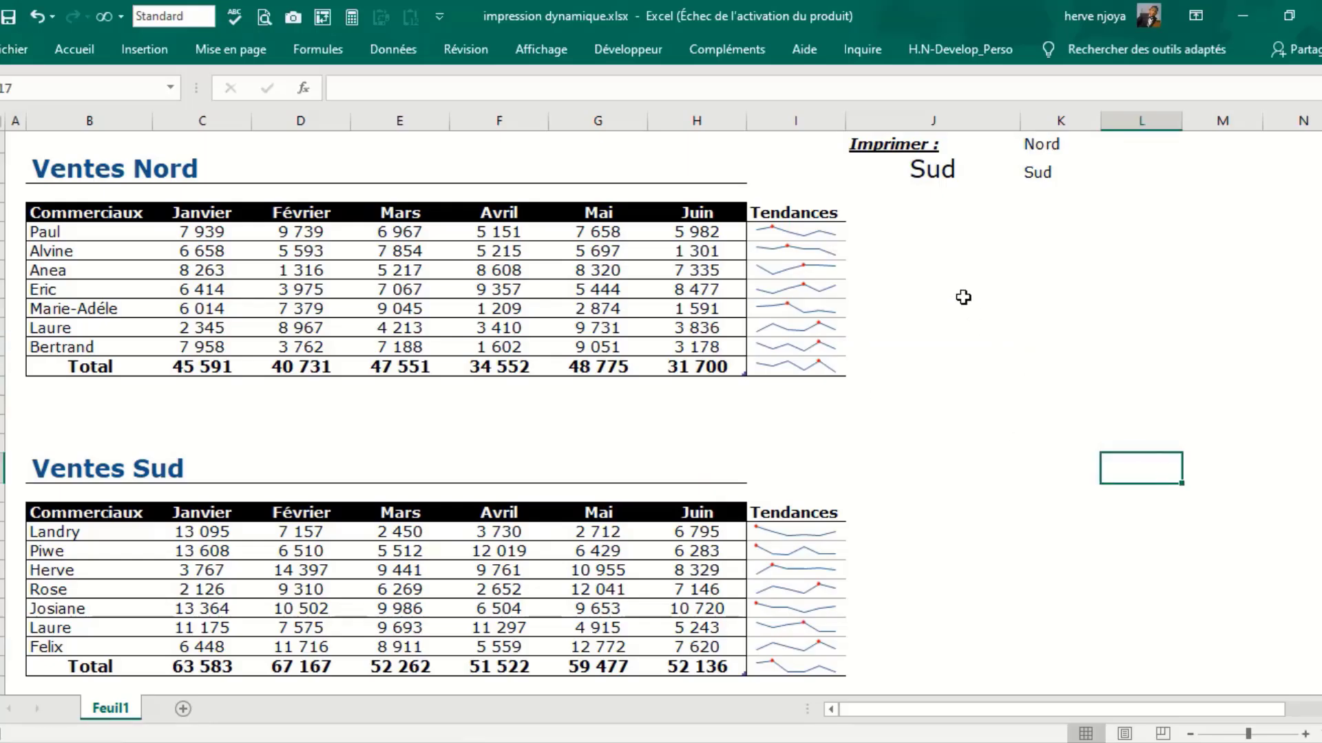
drag(962, 294, 1272, 494)
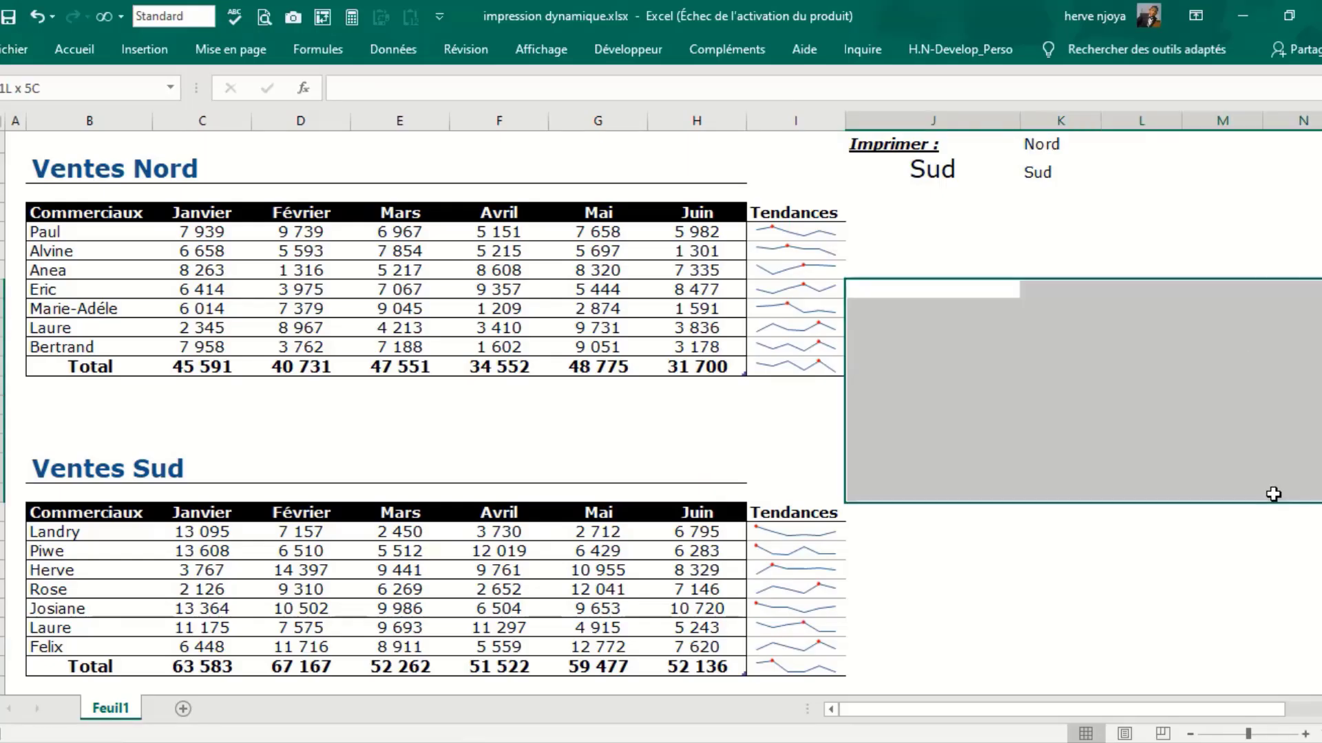
click(998, 190)
drag(794, 213, 813, 659)
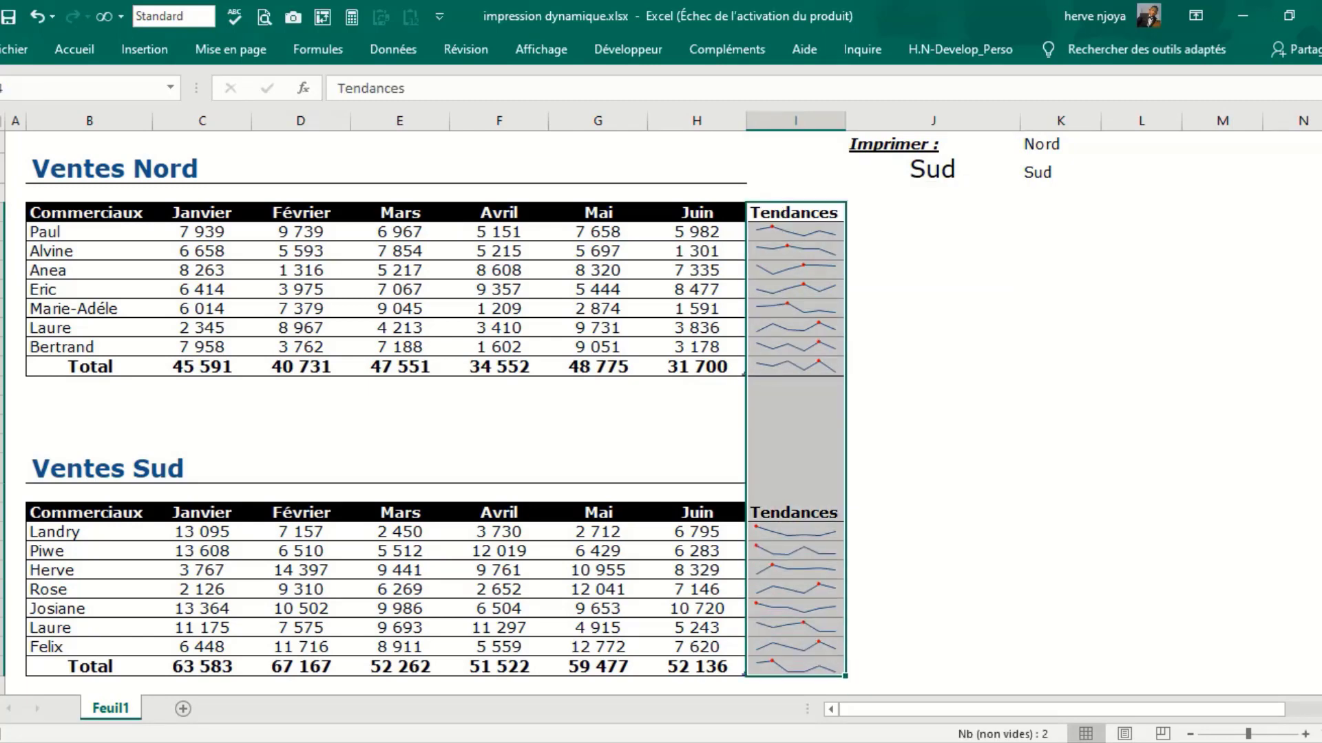
click(2, 88)
text(Graph)
key(Return)
Step: Add the entry Graph in cell K3, below Nord and Sud
click(1049, 195)
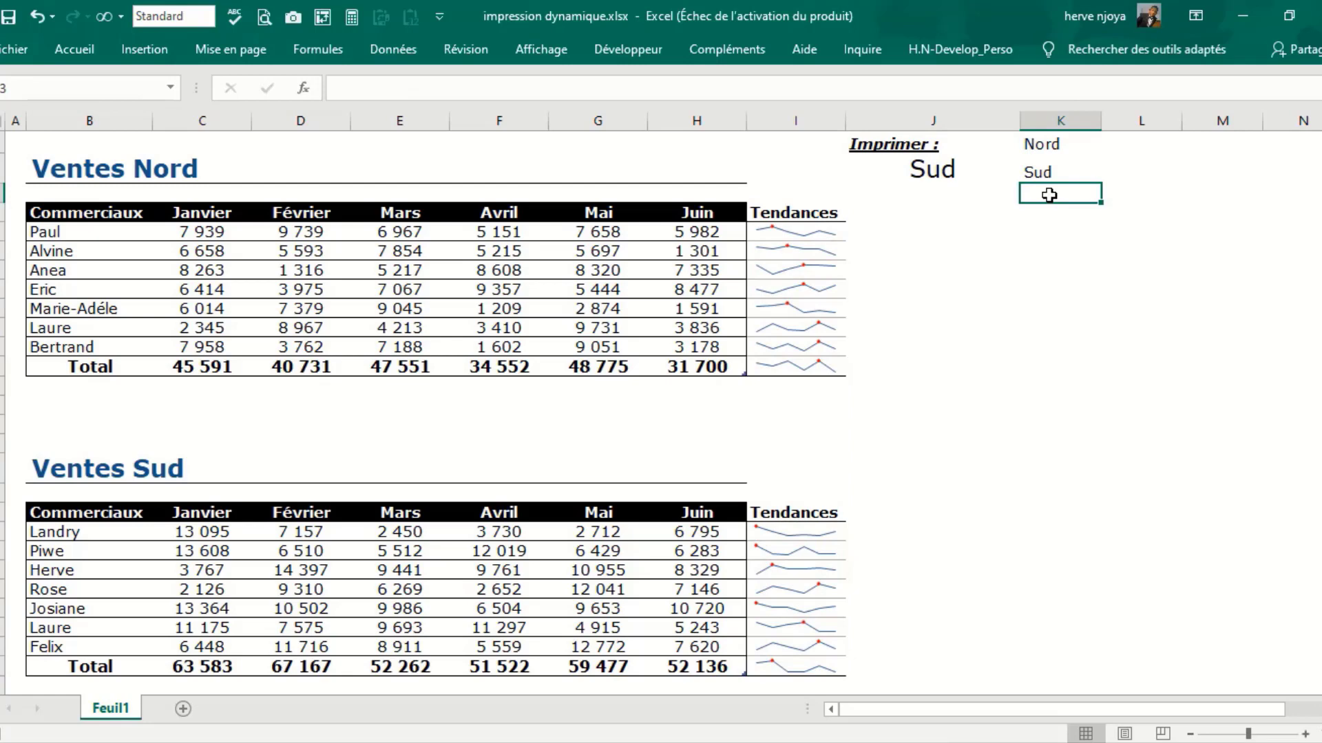
text(Graph)
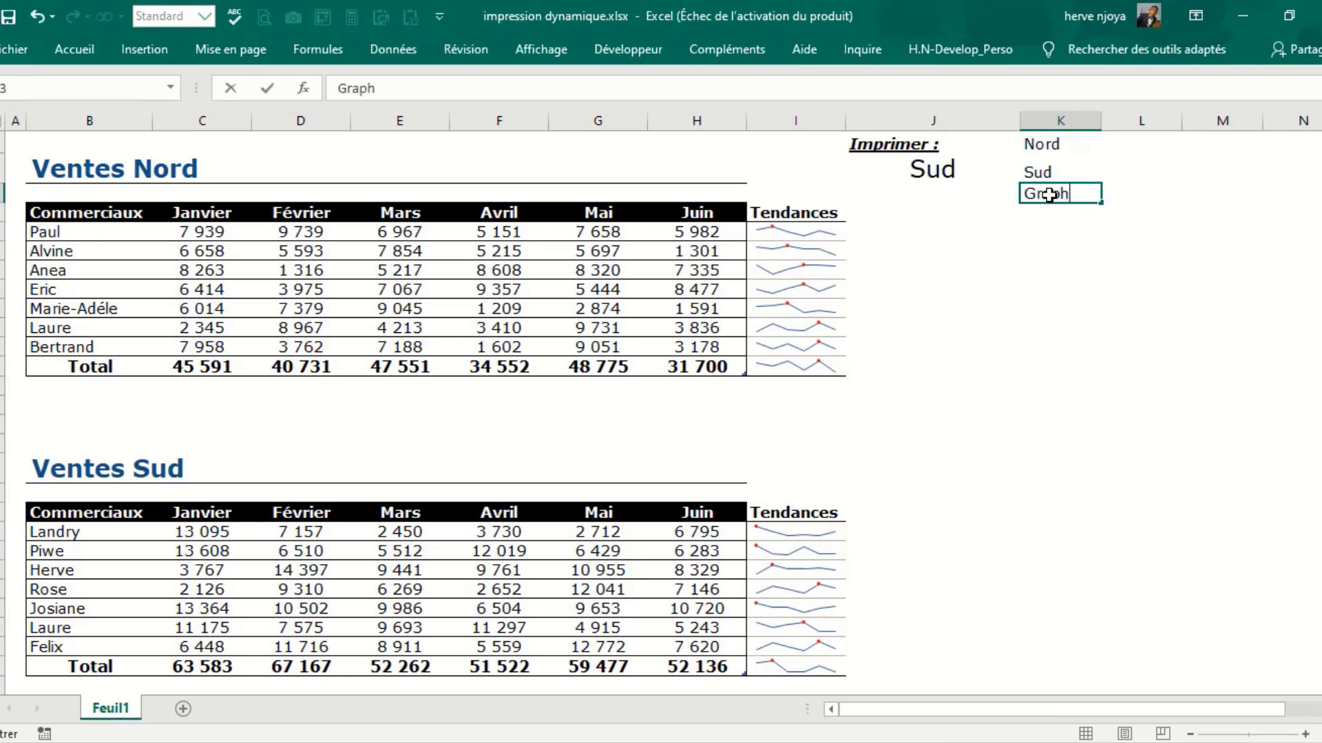
key(Return)
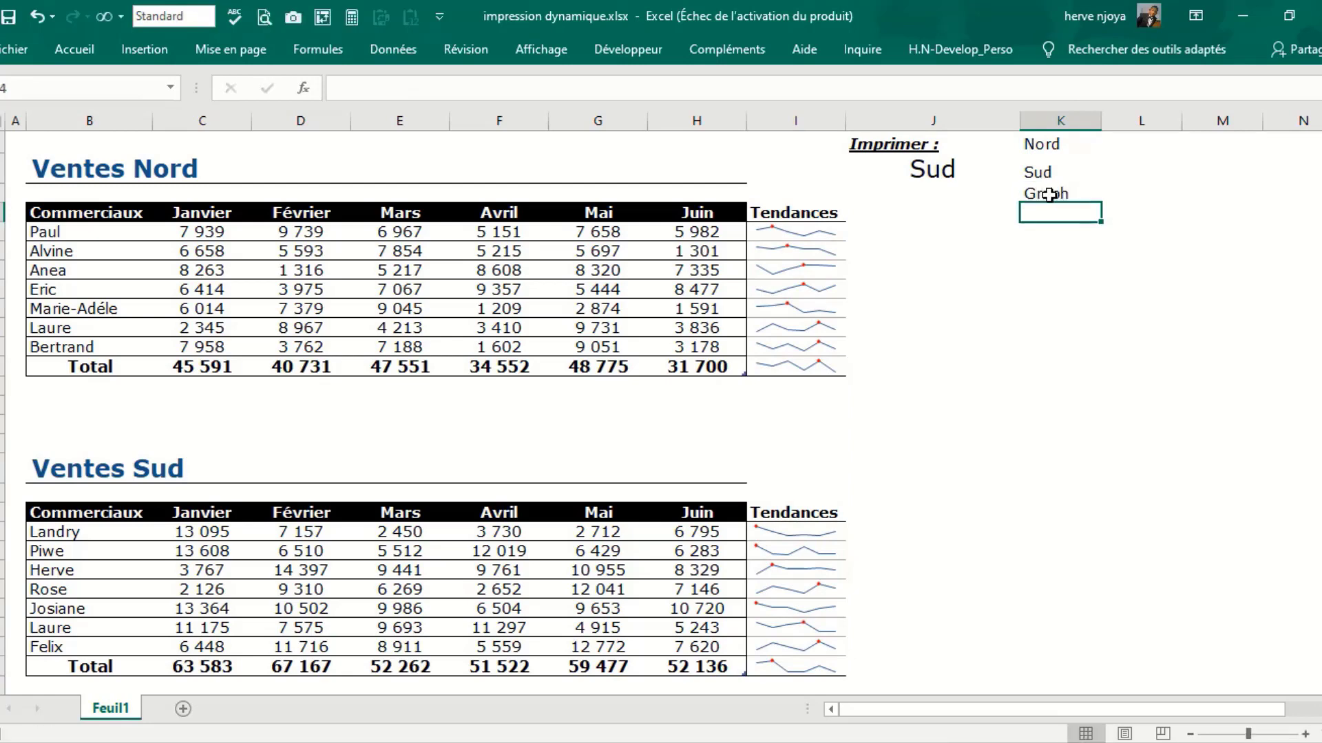
Step: Extend the source of J2's data validation list to =$K$1:$K$3
click(906, 168)
key(alt+d+l)
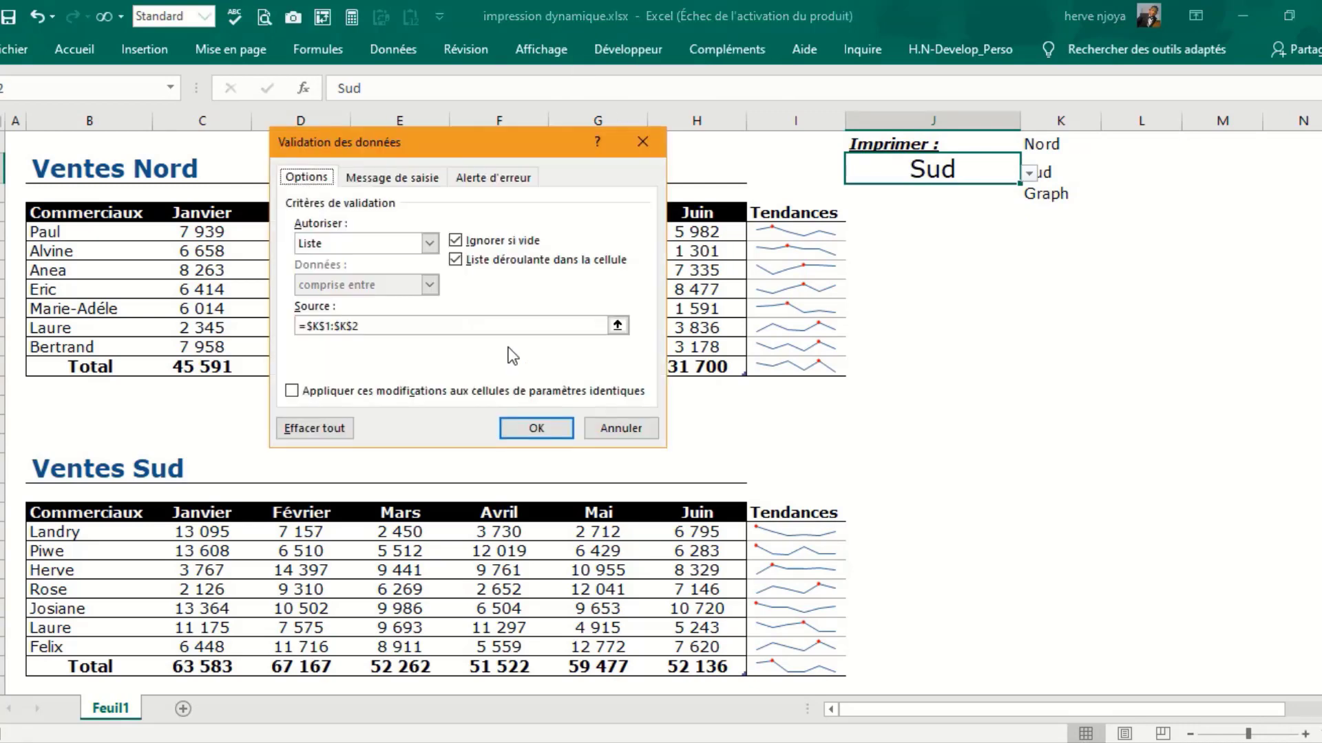
click(618, 325)
drag(1046, 143, 1048, 198)
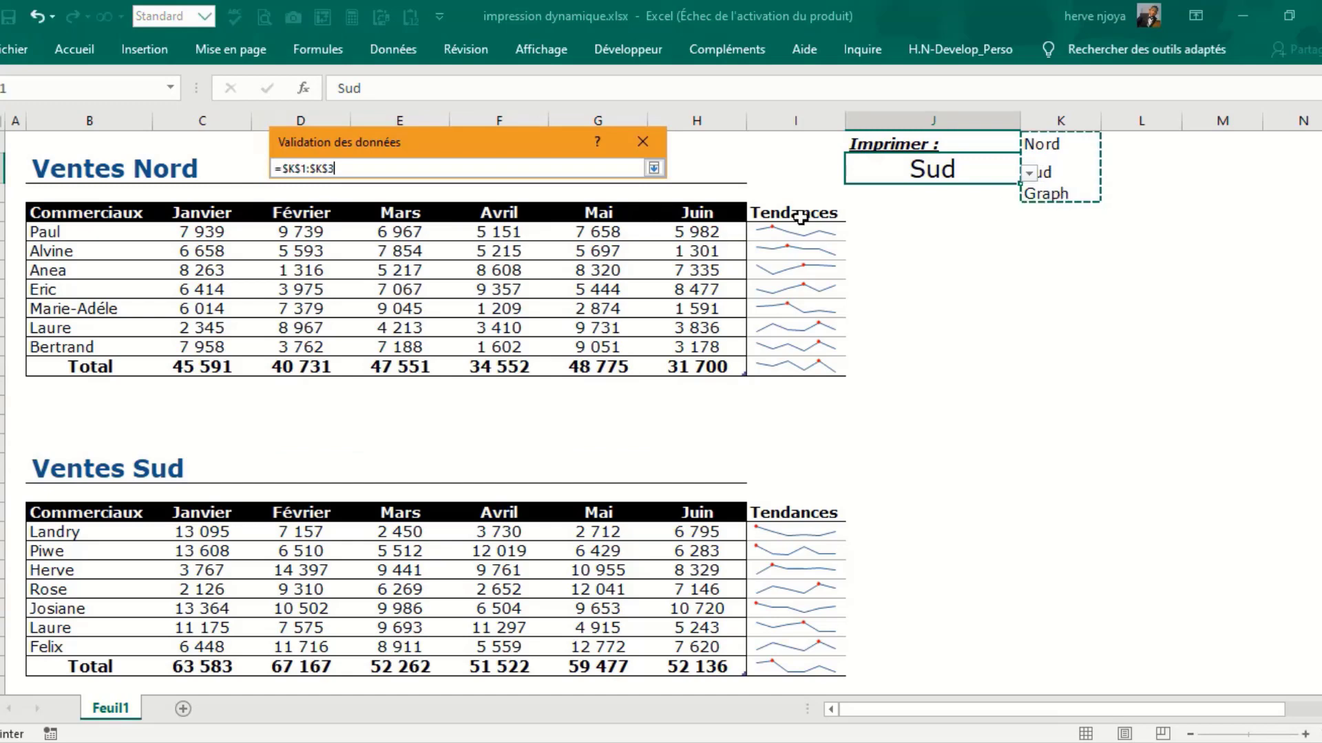
click(654, 168)
click(537, 428)
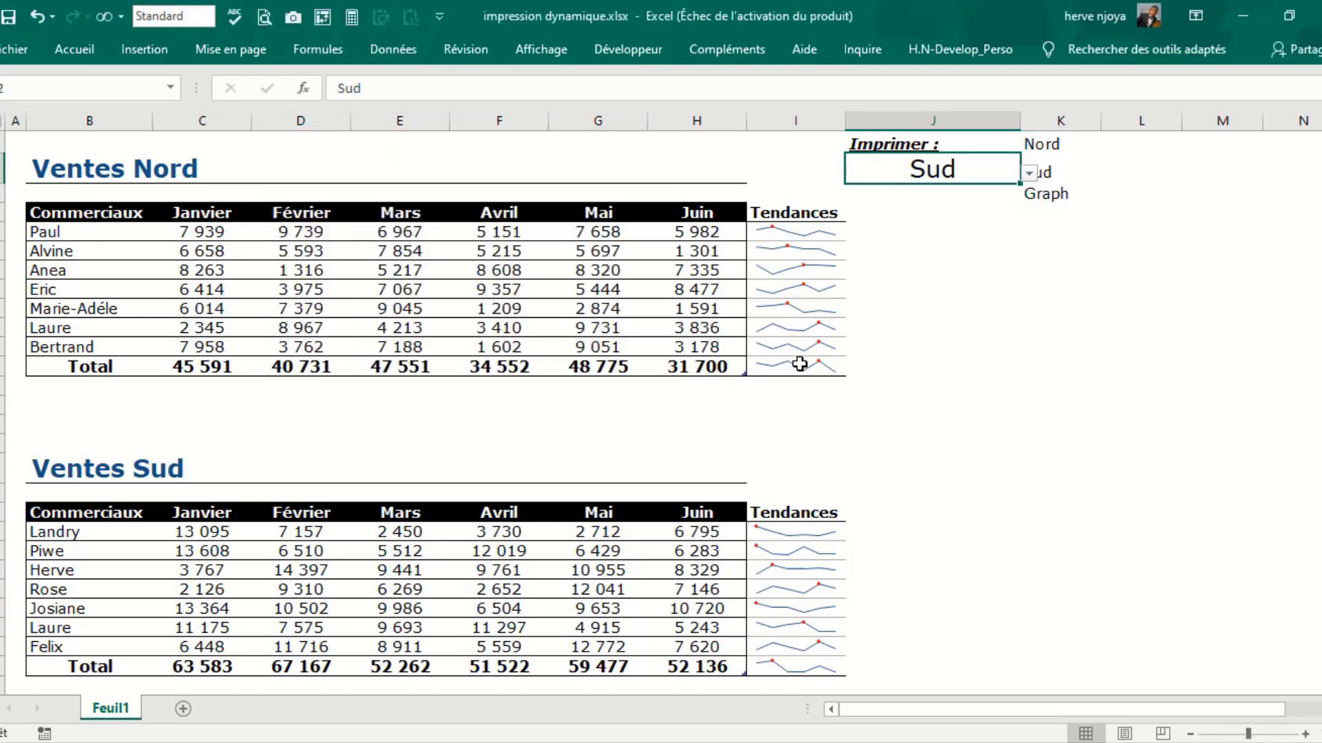
Step: Choose Graph in the J2 drop-down, check the print preview and return to the sheet
click(1025, 174)
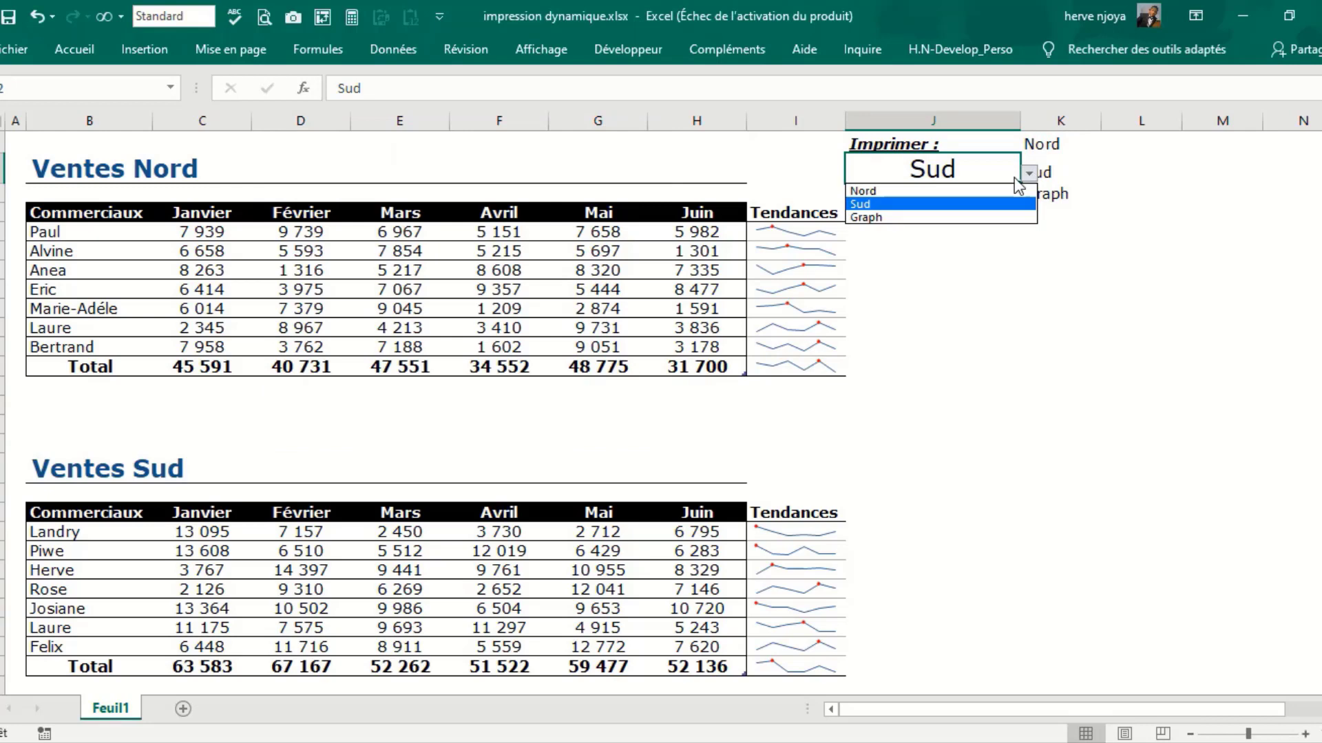
click(863, 218)
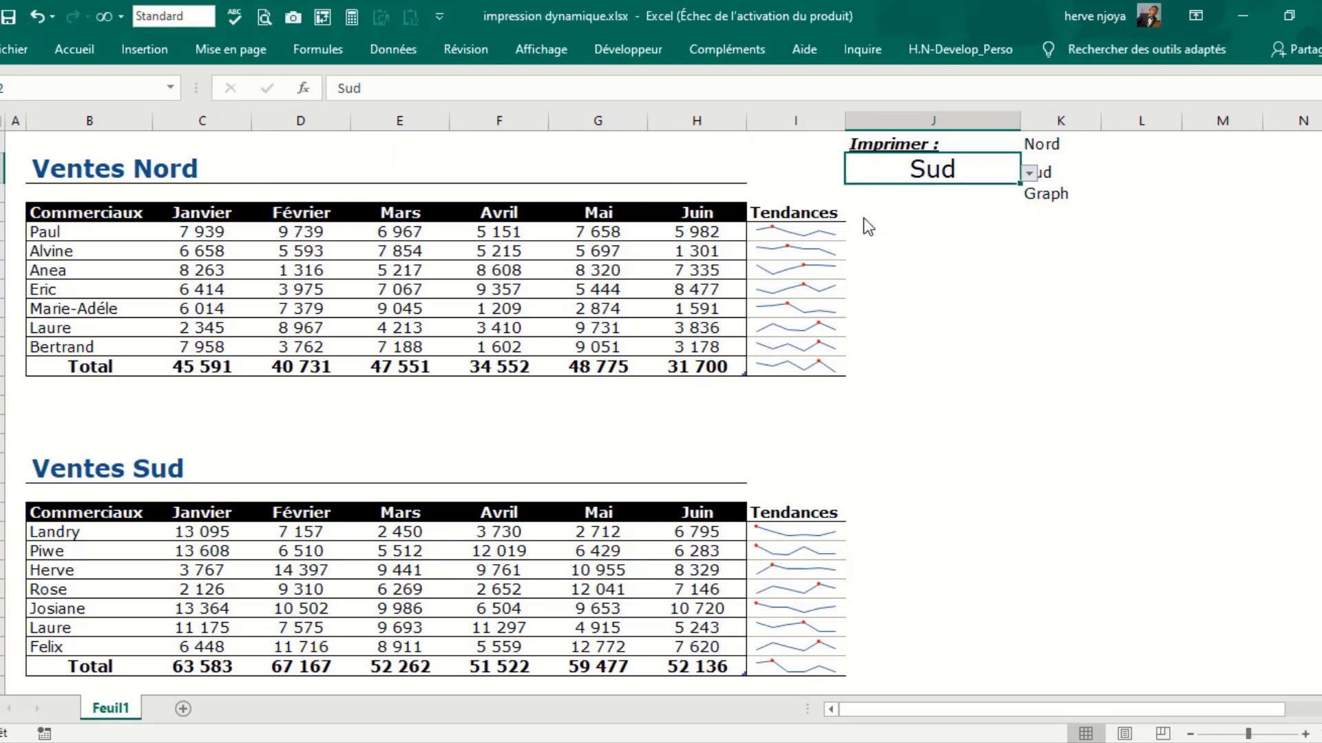
click(944, 234)
key(ctrl+p)
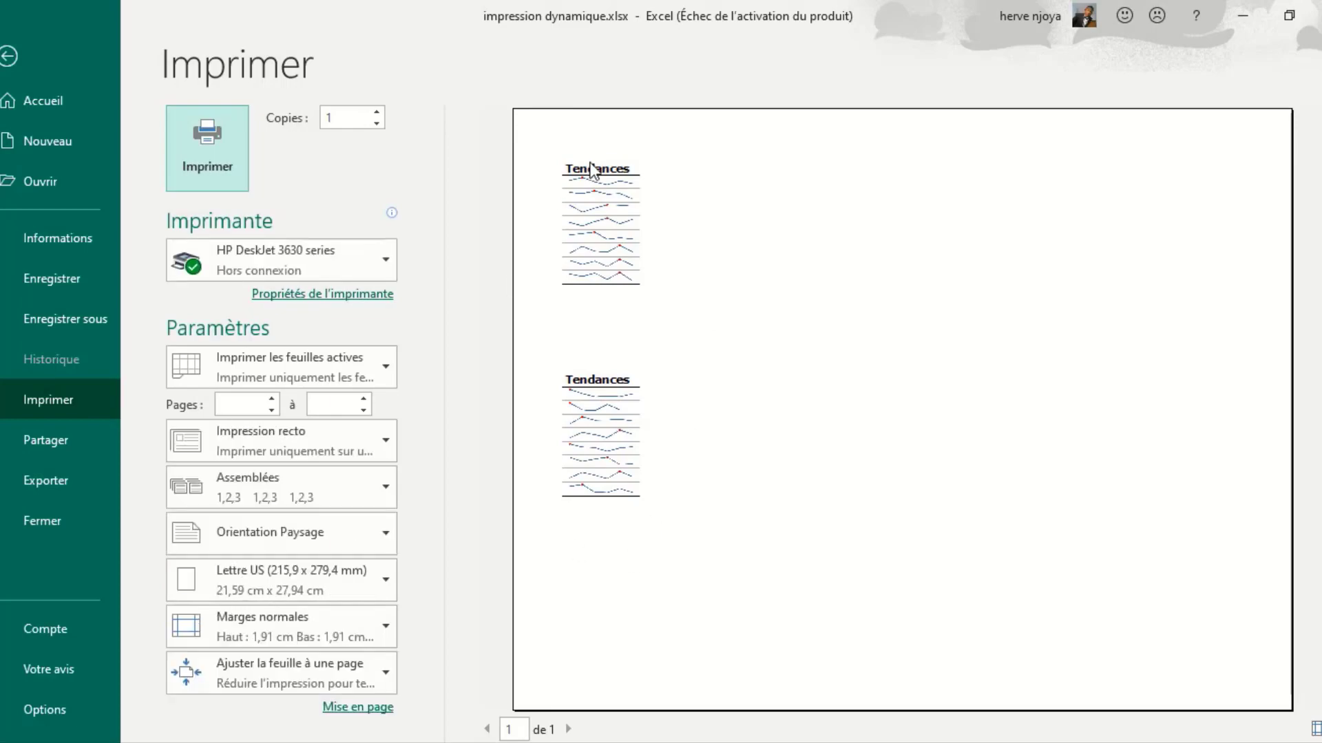
click(25, 50)
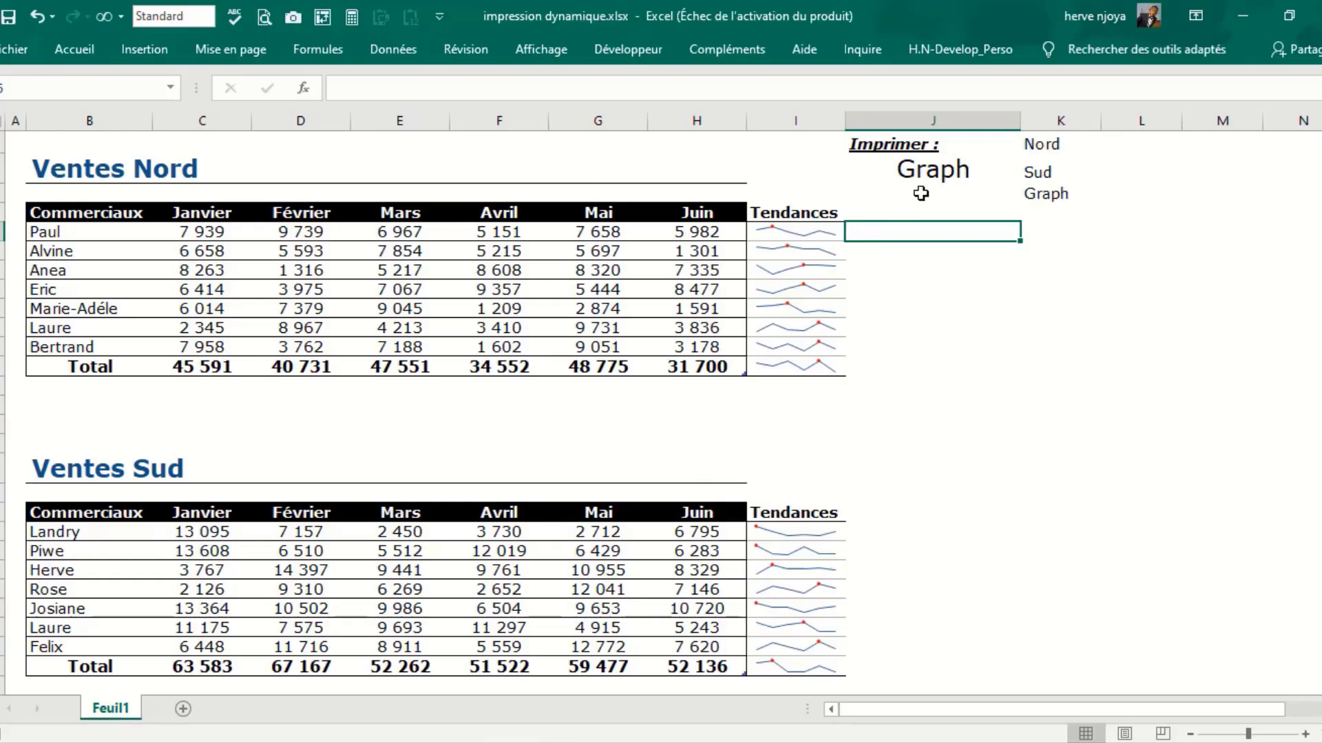